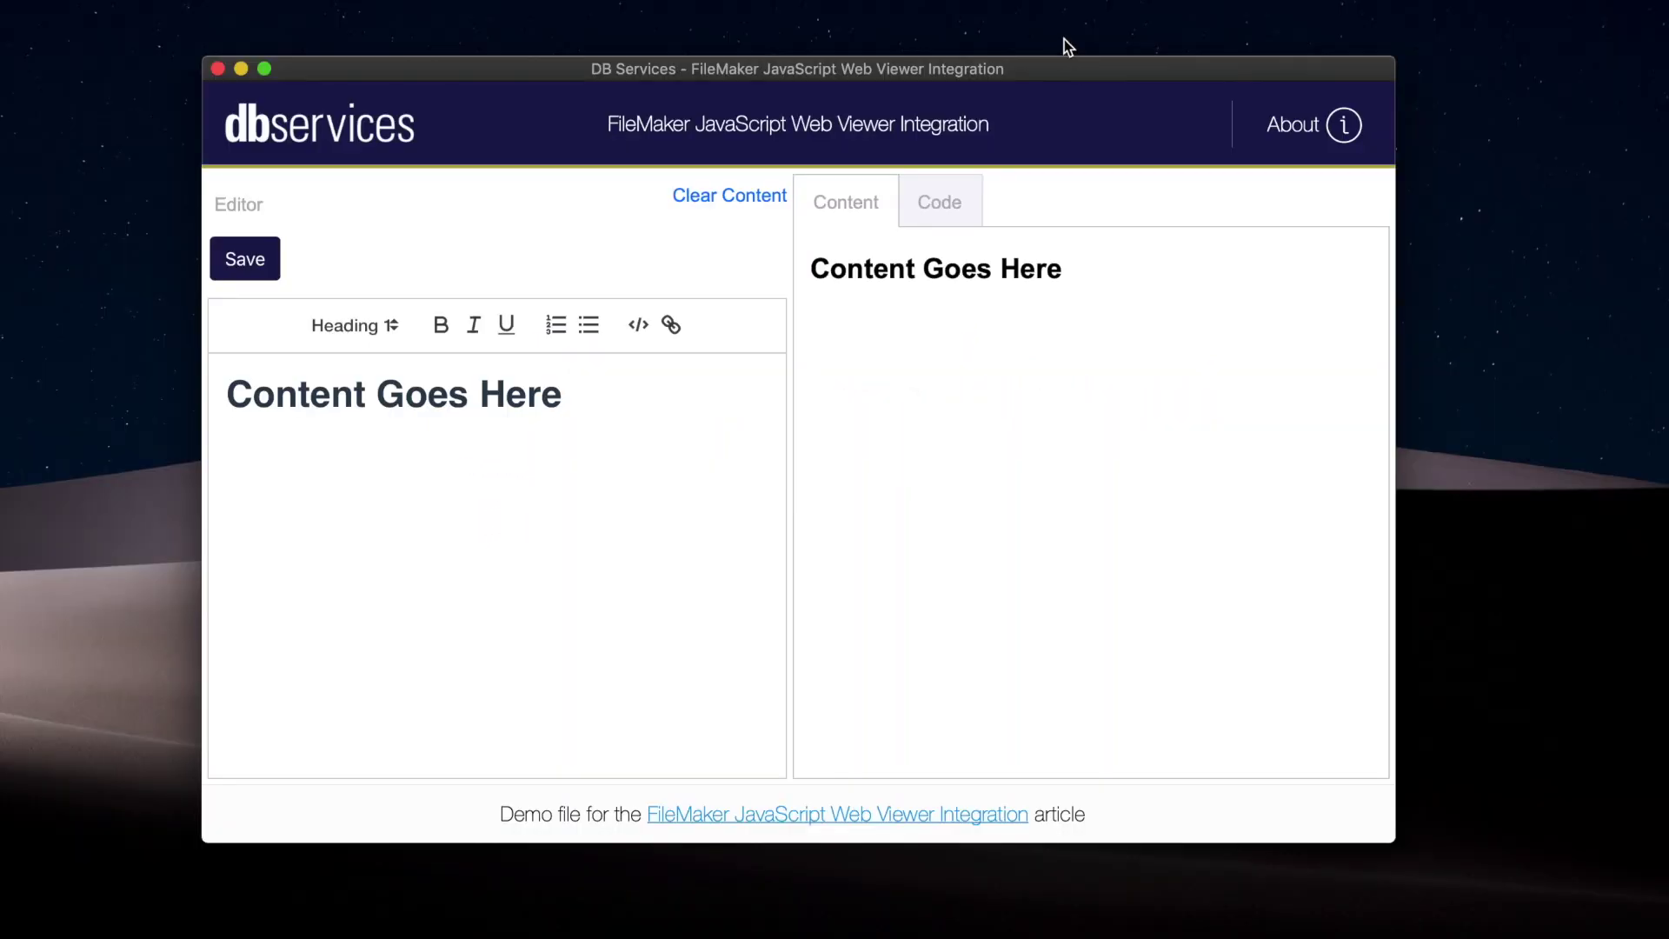
Step: Nudge the demo window left and toggle the content's HTML source view on and off
click(1064, 46)
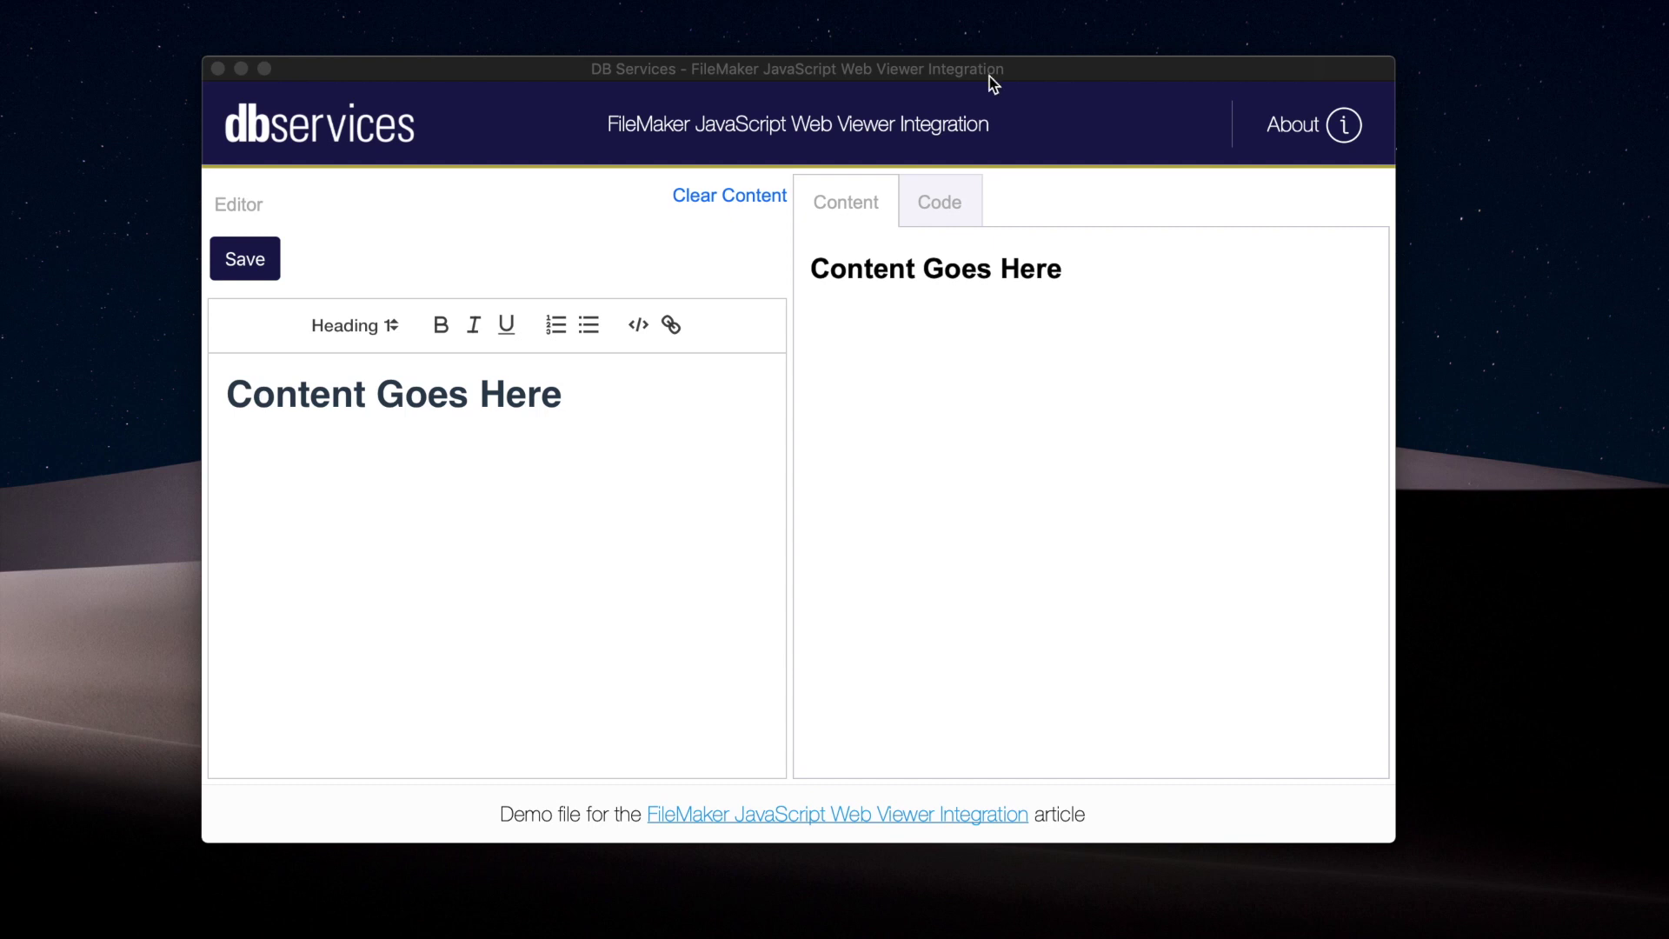
drag(992, 81, 970, 75)
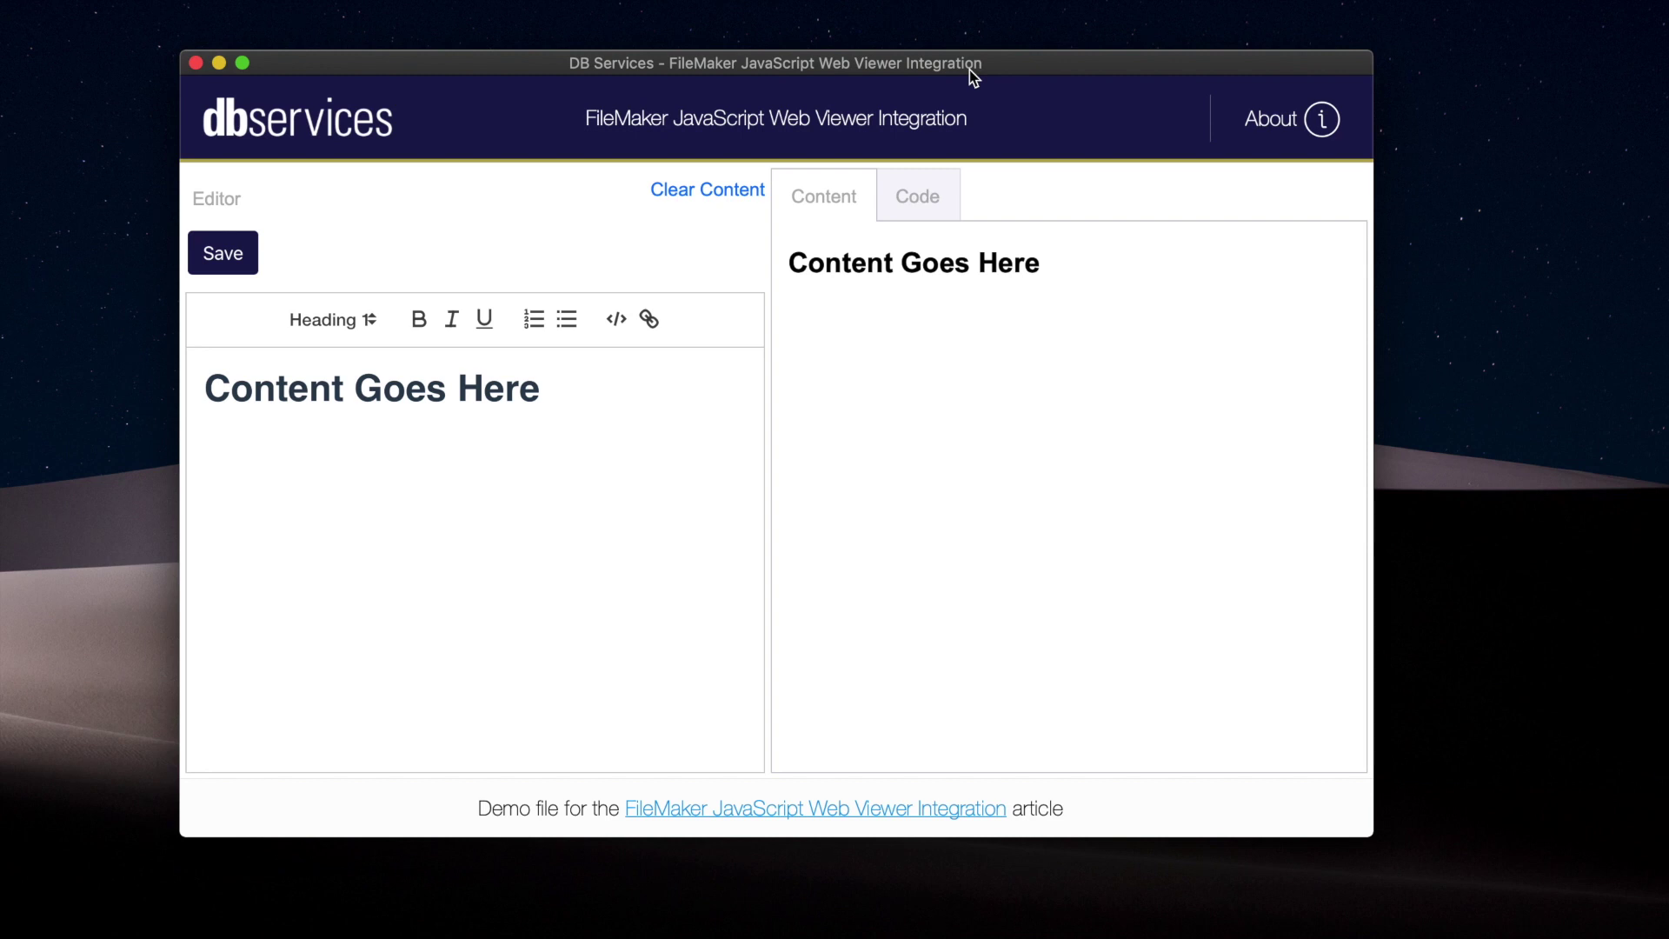
drag(969, 70, 971, 68)
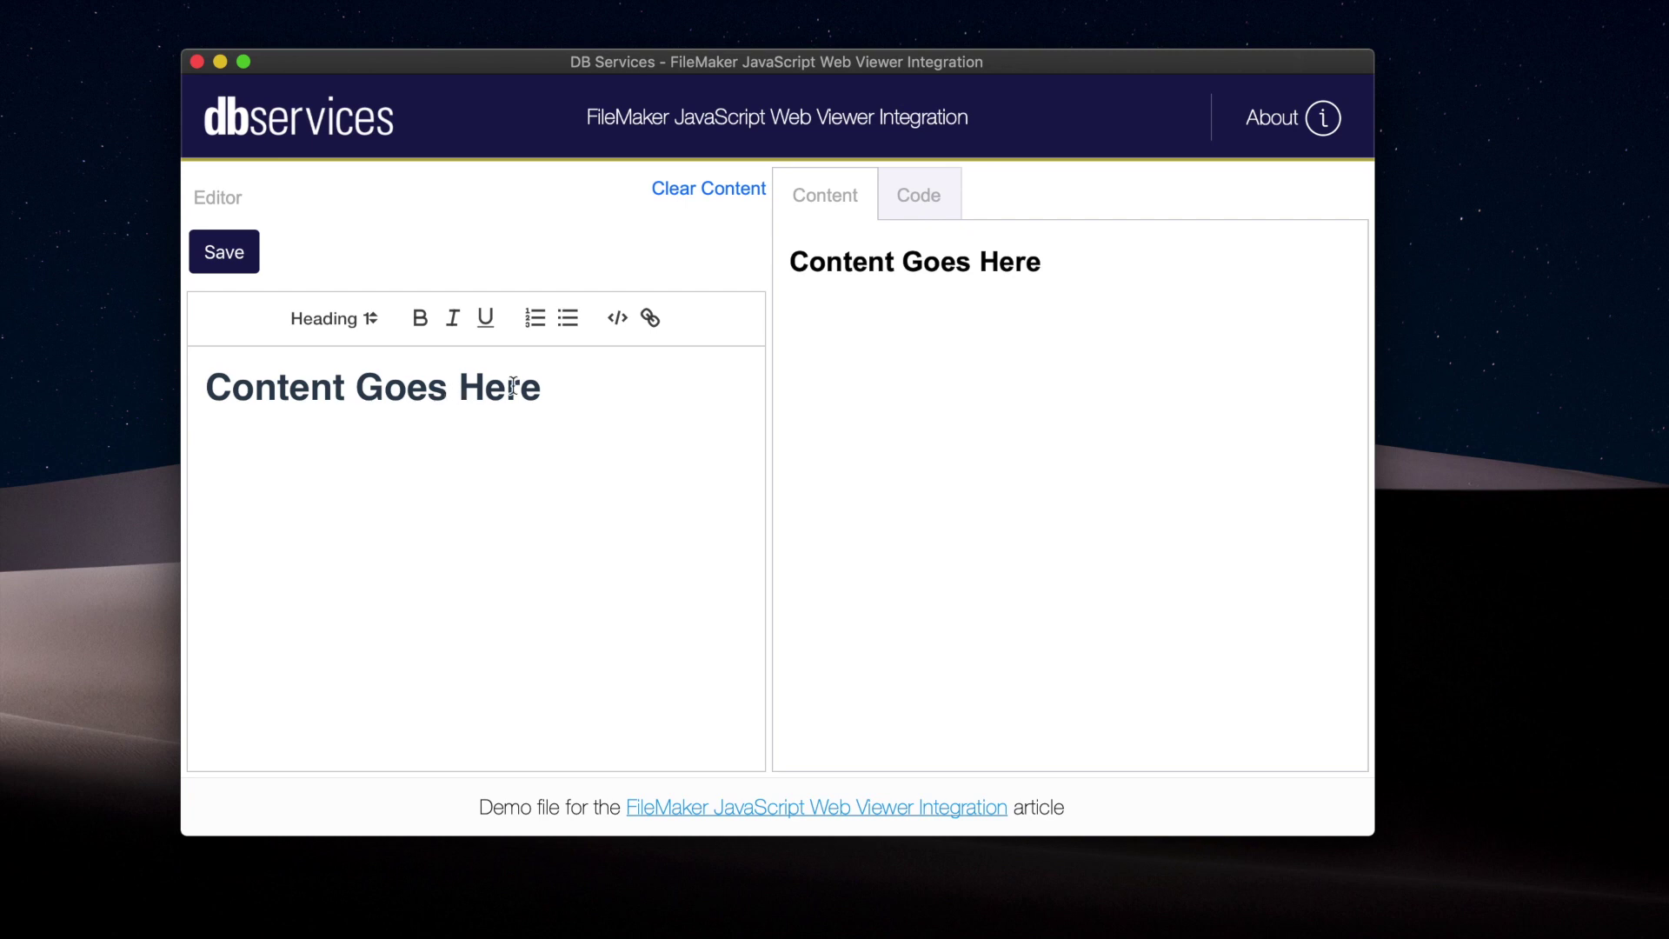
click(231, 260)
click(926, 200)
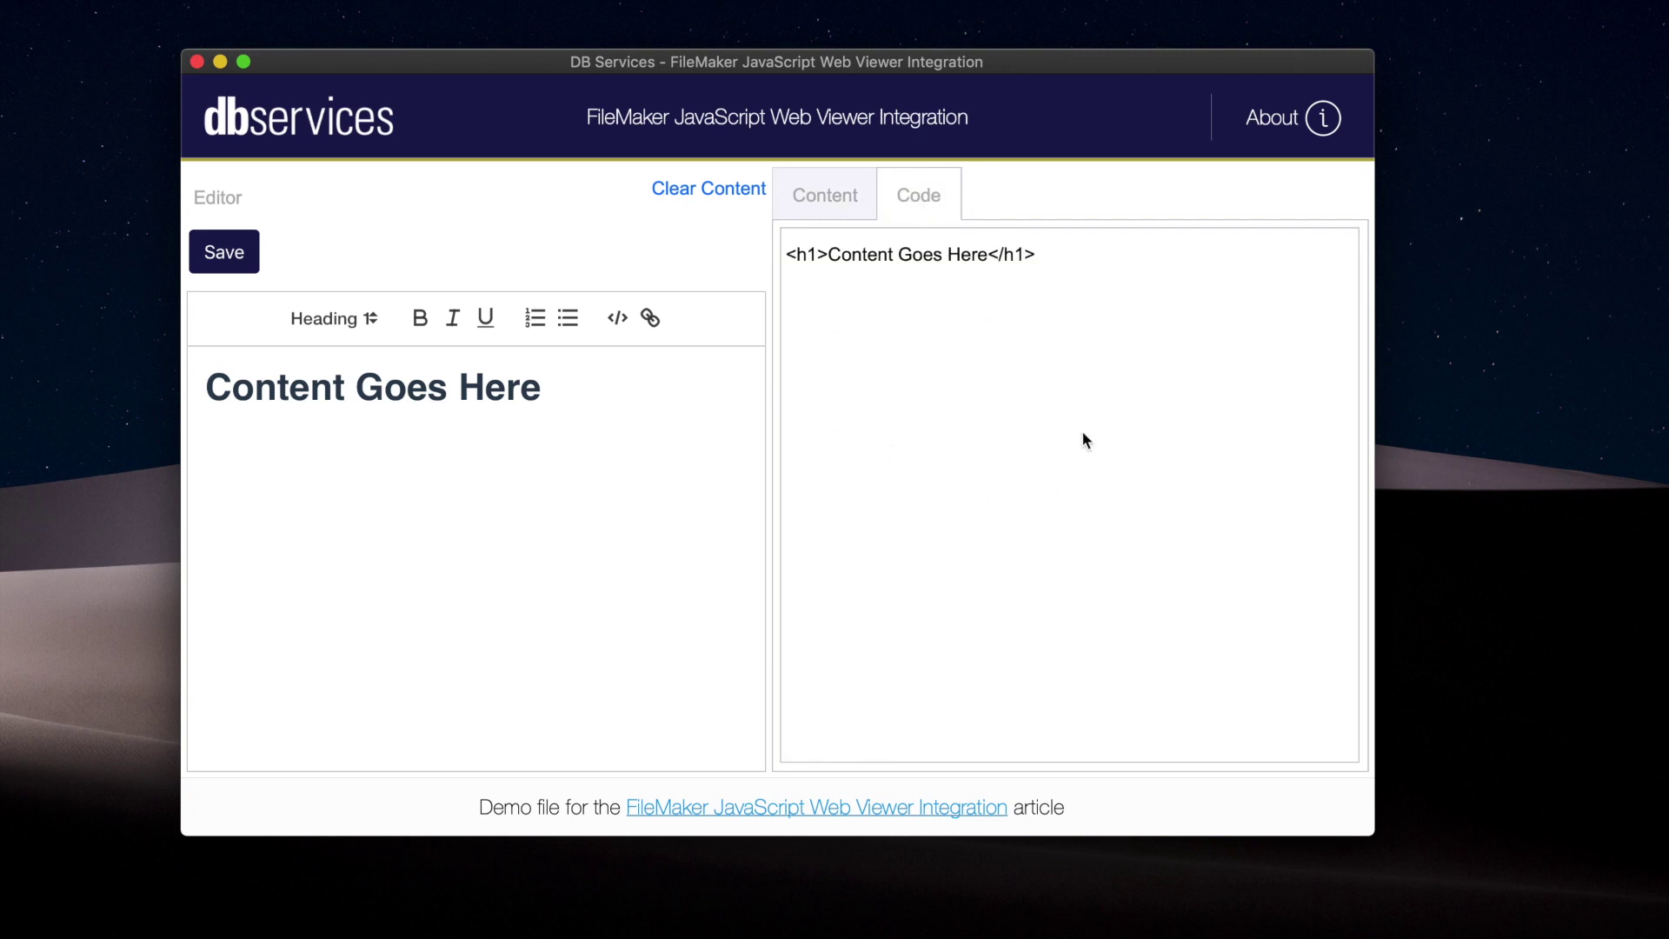
click(851, 199)
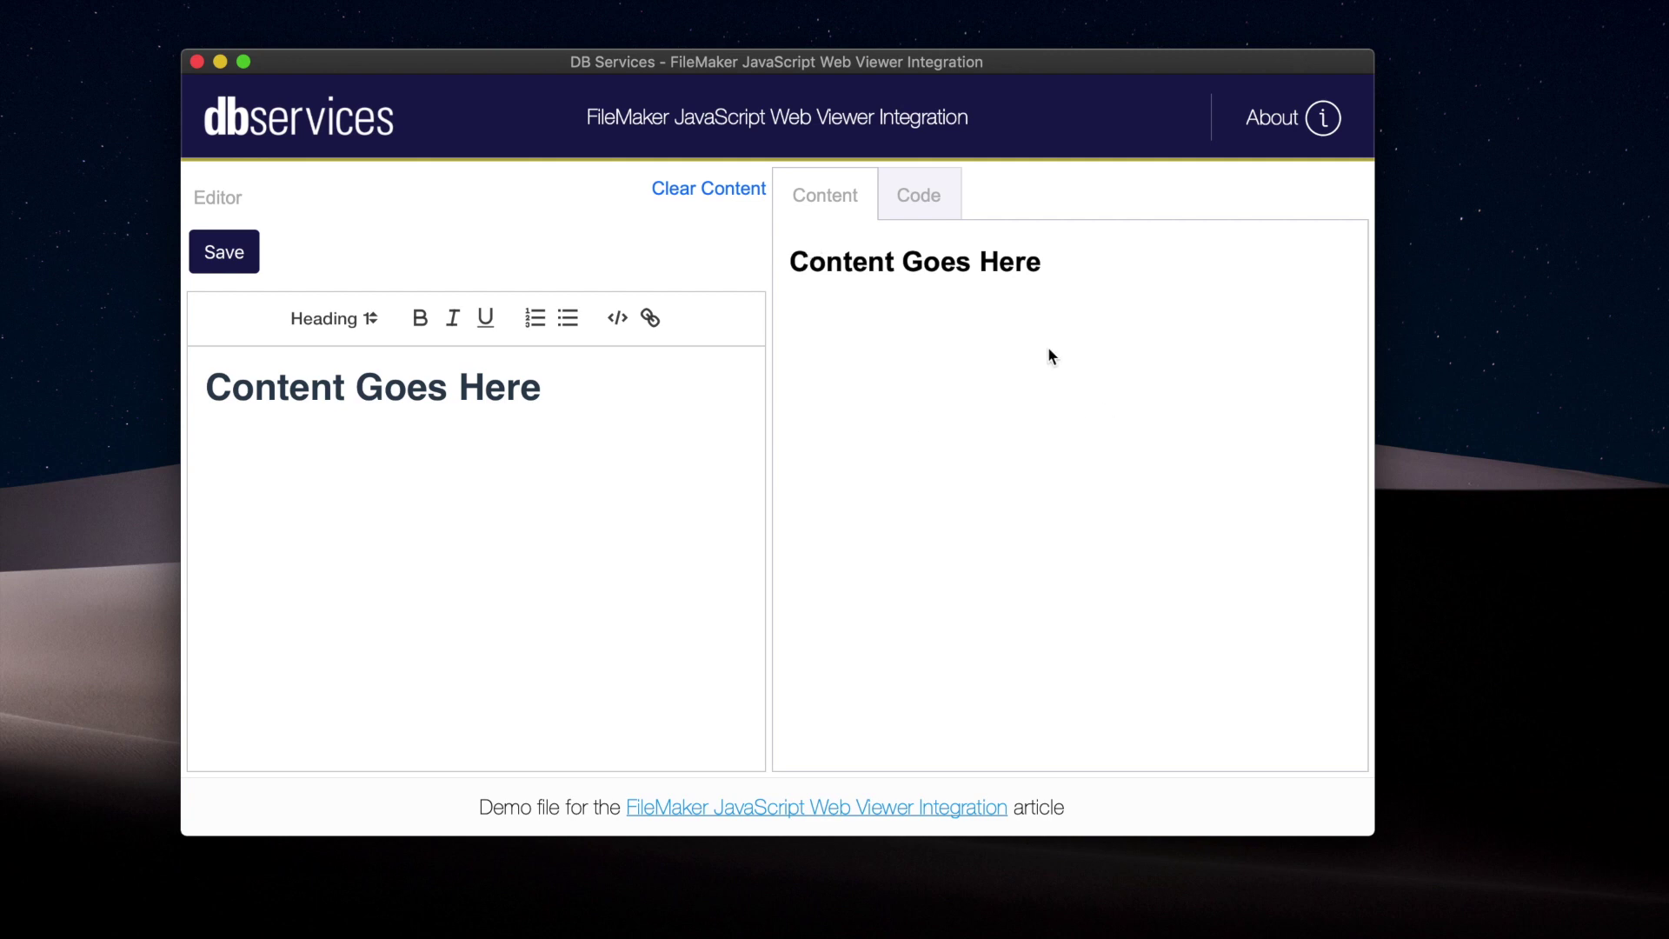
Step: Add a 'this is test content' paragraph below the heading, save it, and show its HTML
click(555, 373)
key(Return)
key(Return)
text(this is tes)
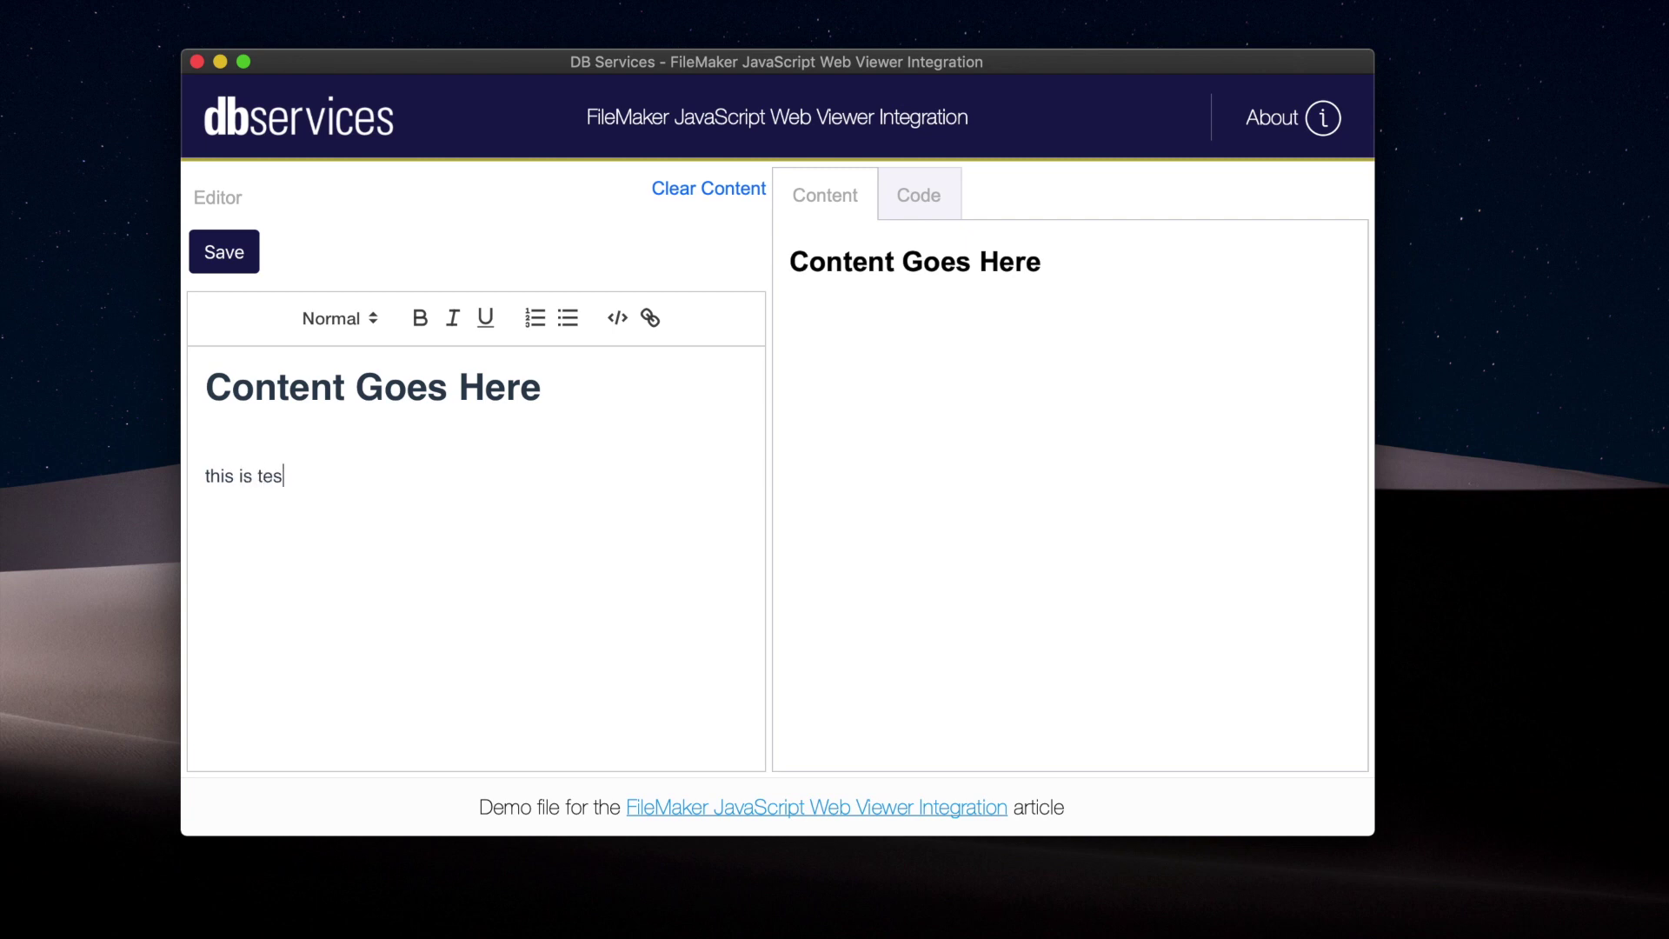
text(t content)
click(247, 260)
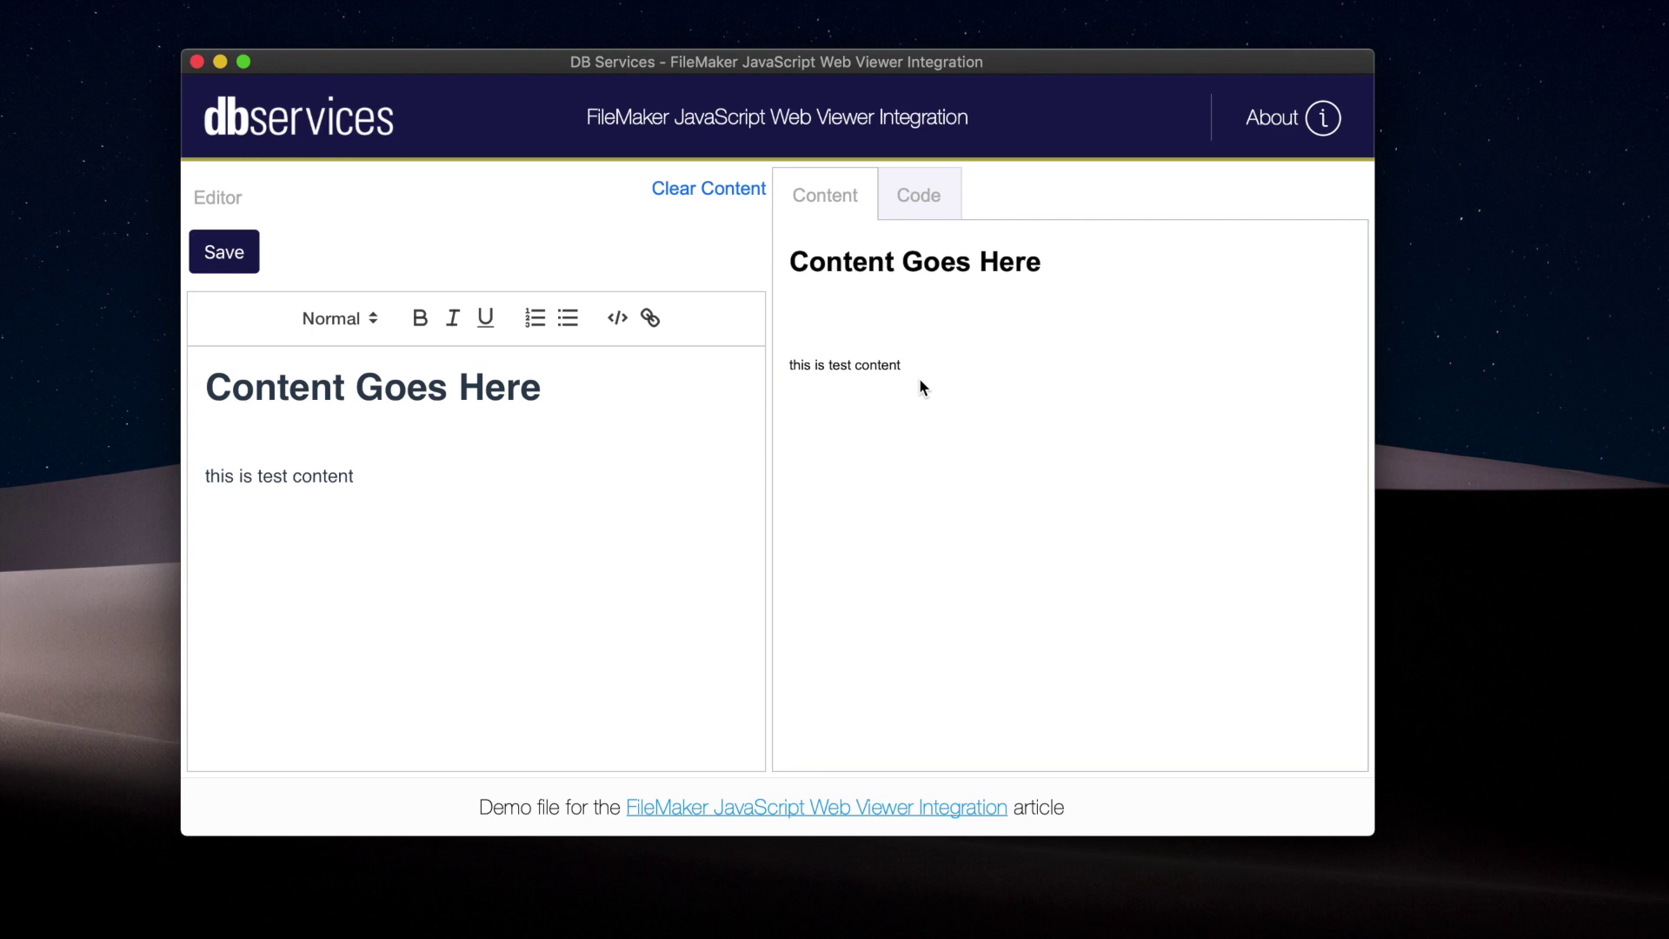
click(933, 206)
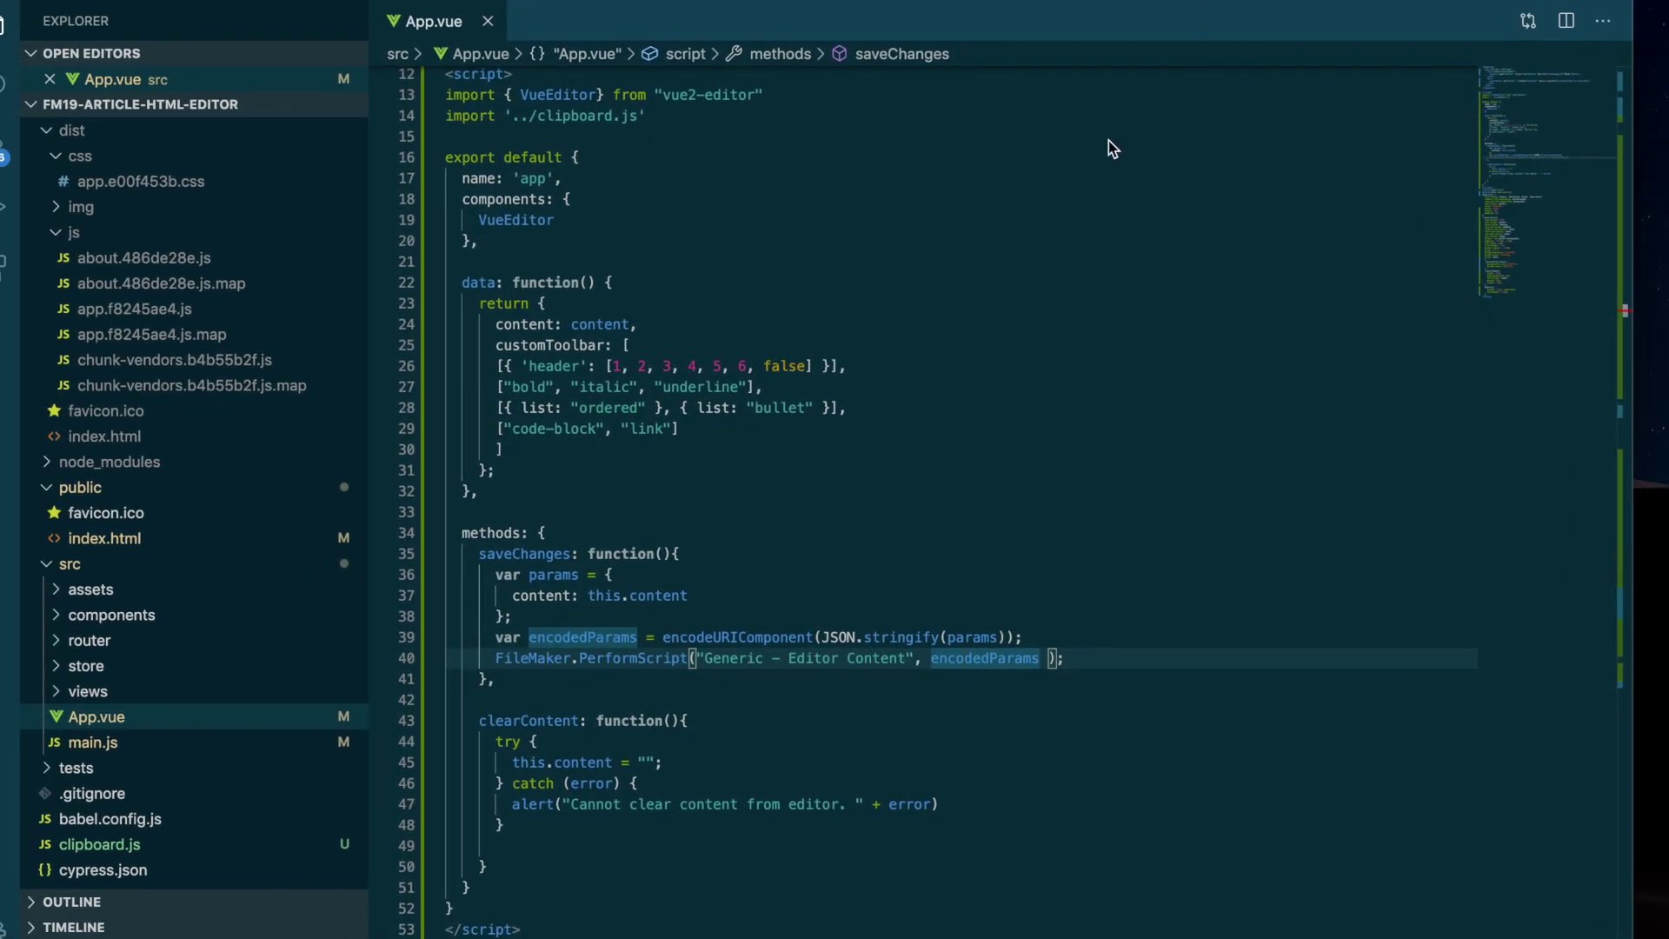
scroll(861, 326, up, 4)
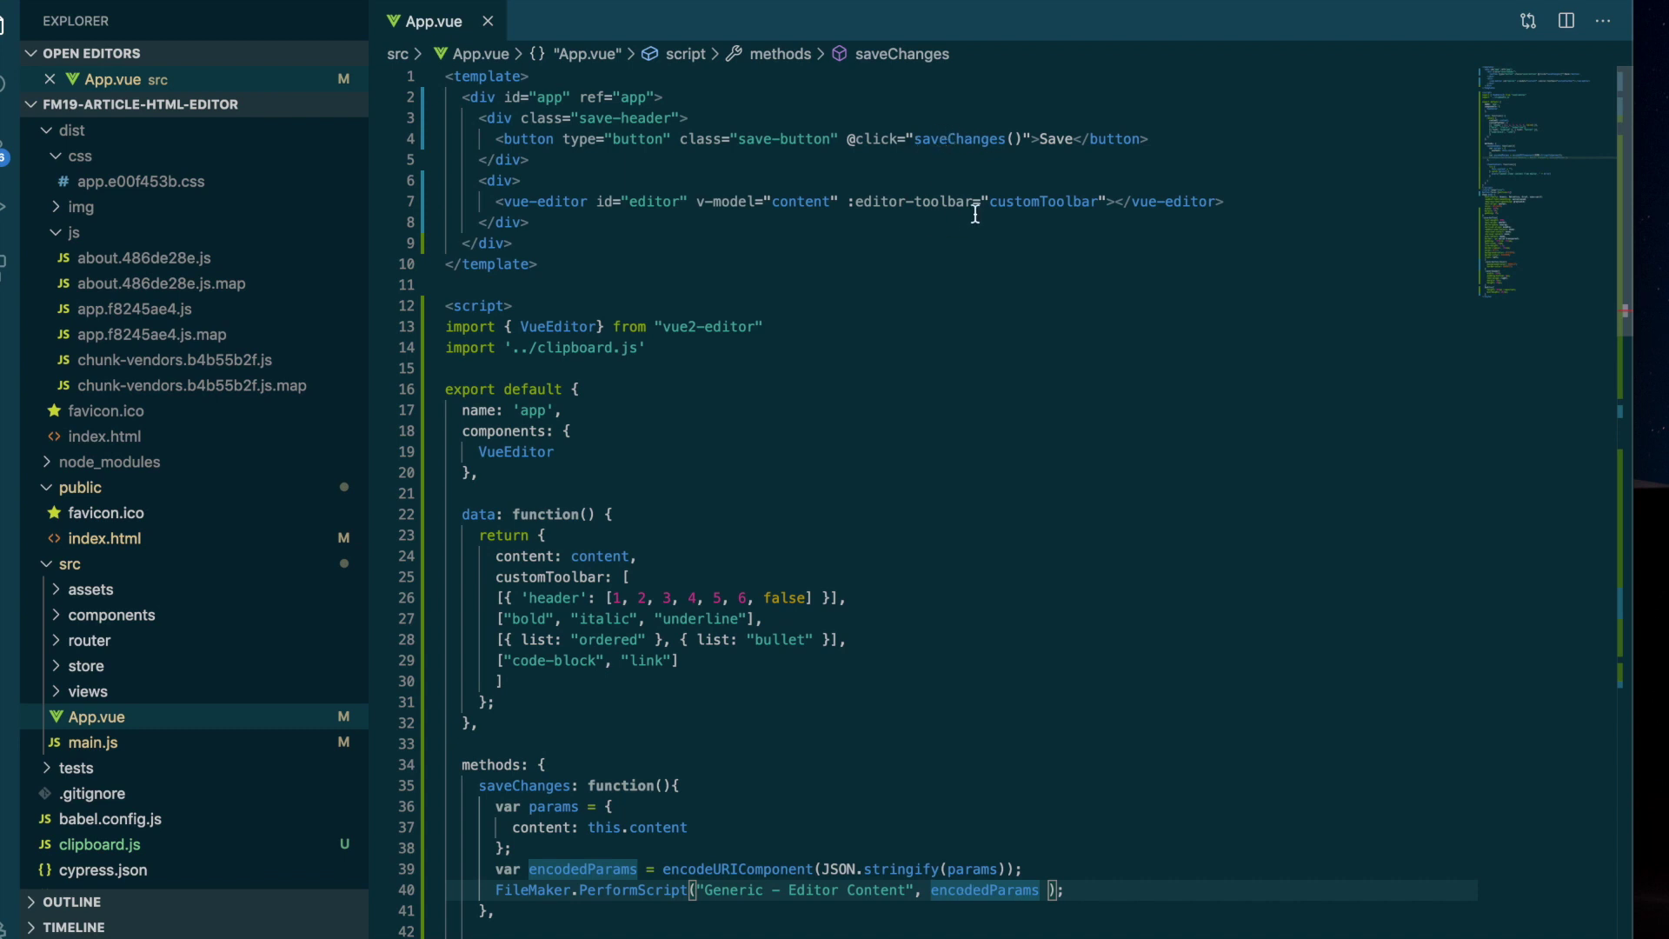
scroll(583, 671, down, 3)
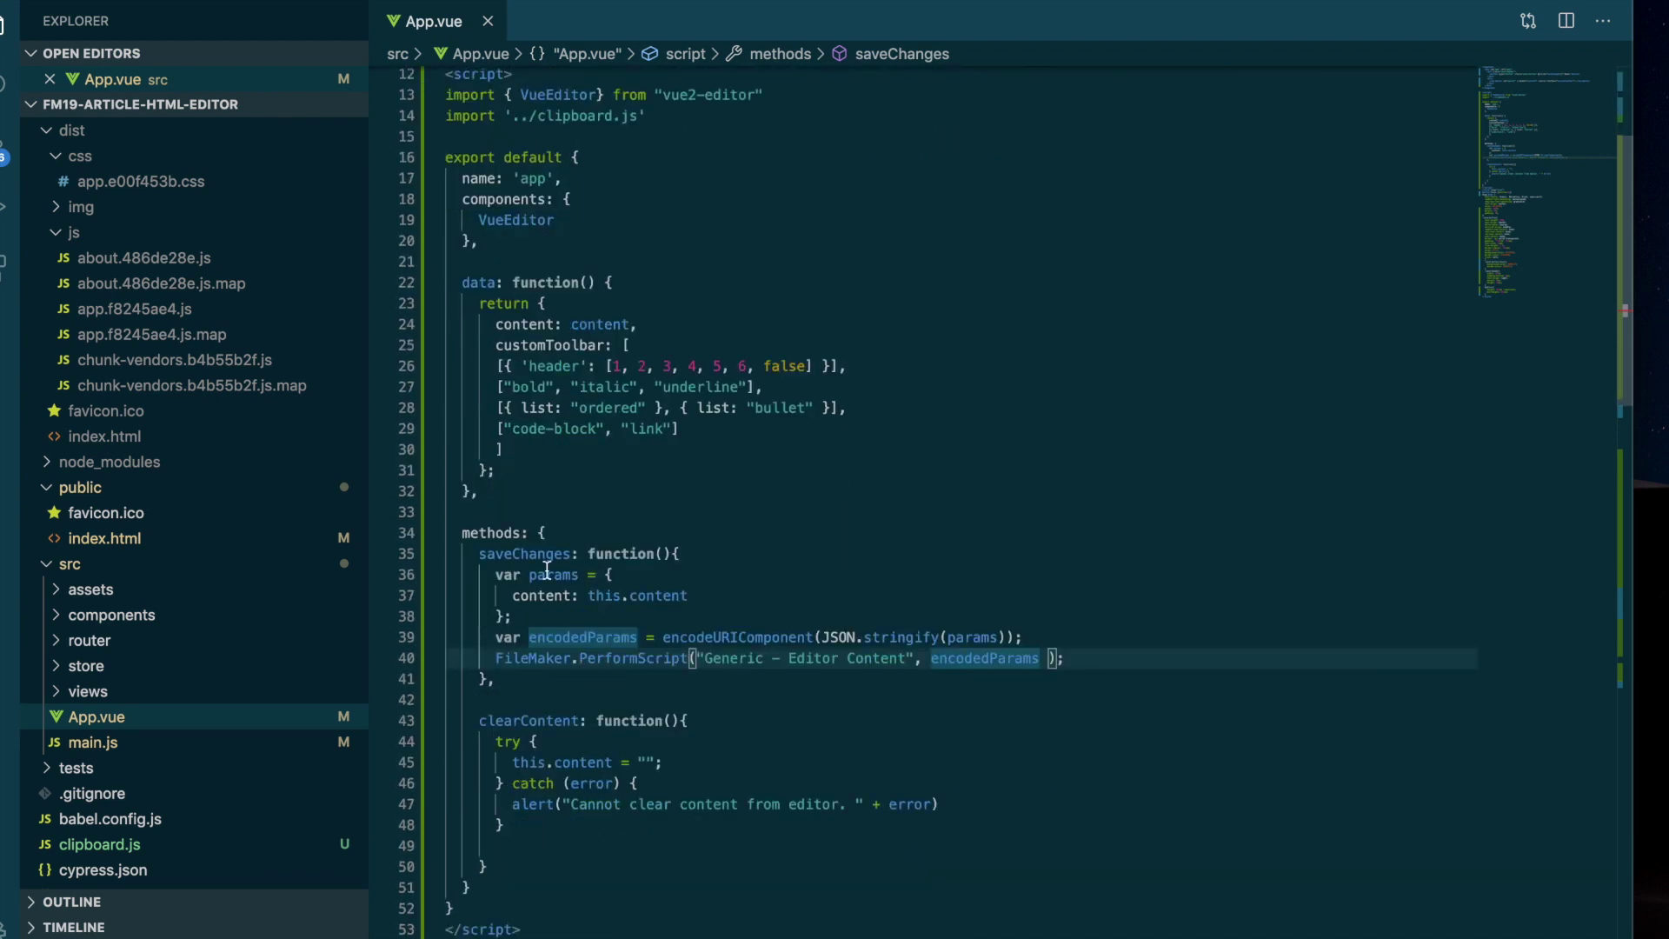
scroll(580, 622, down, 2)
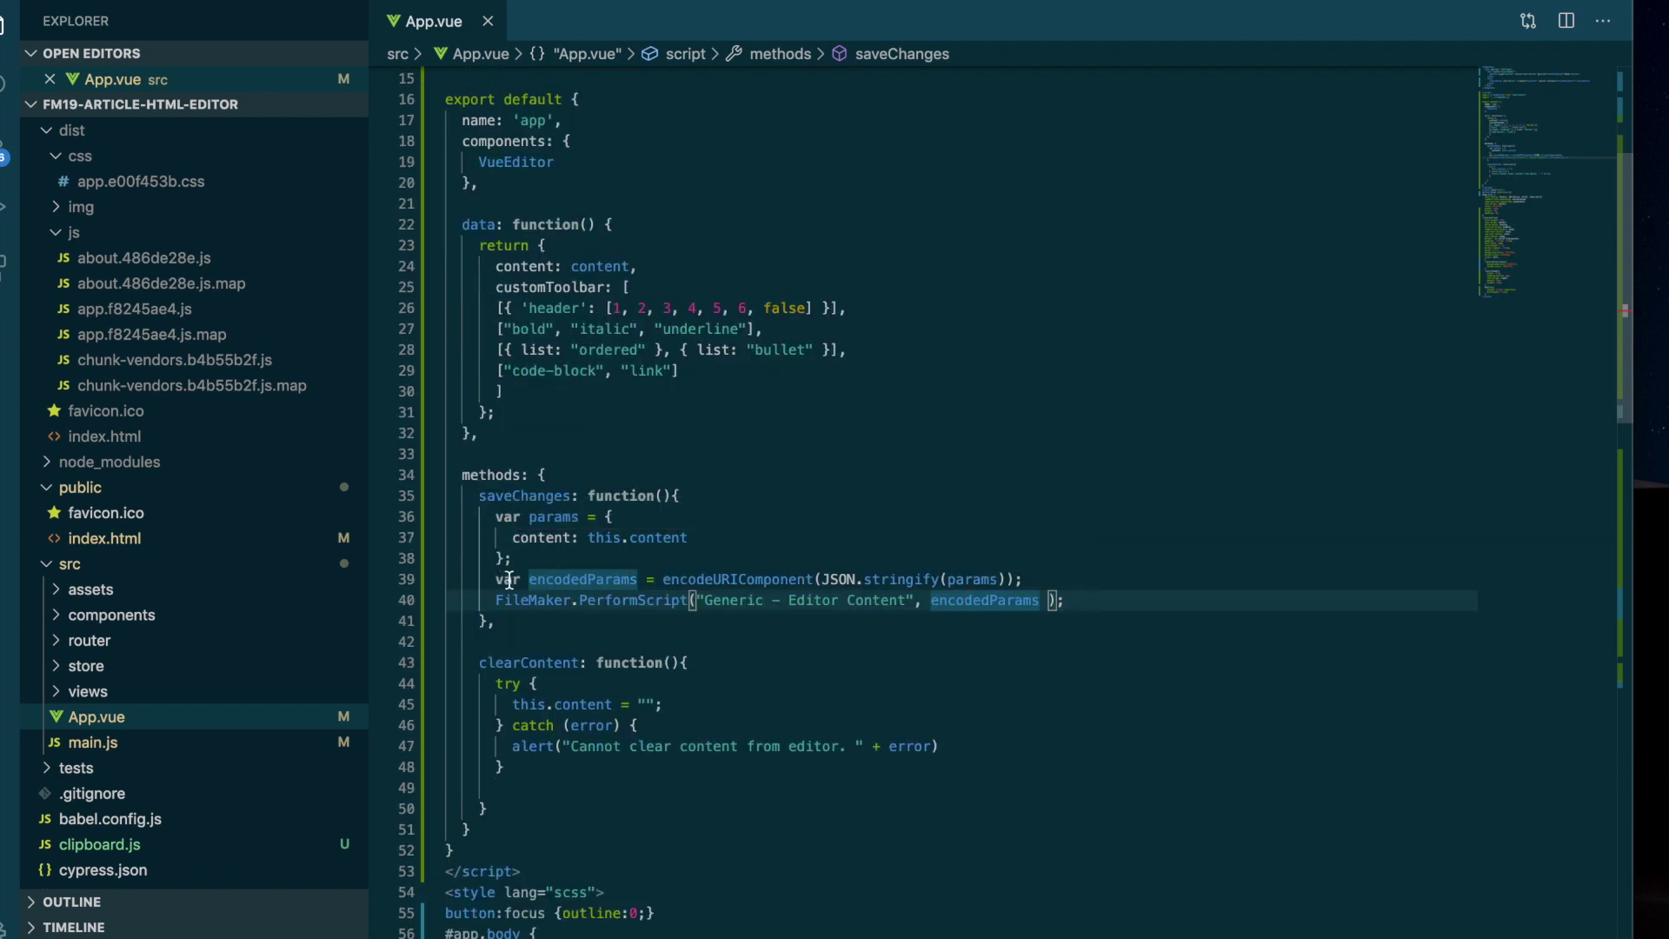
click(1087, 603)
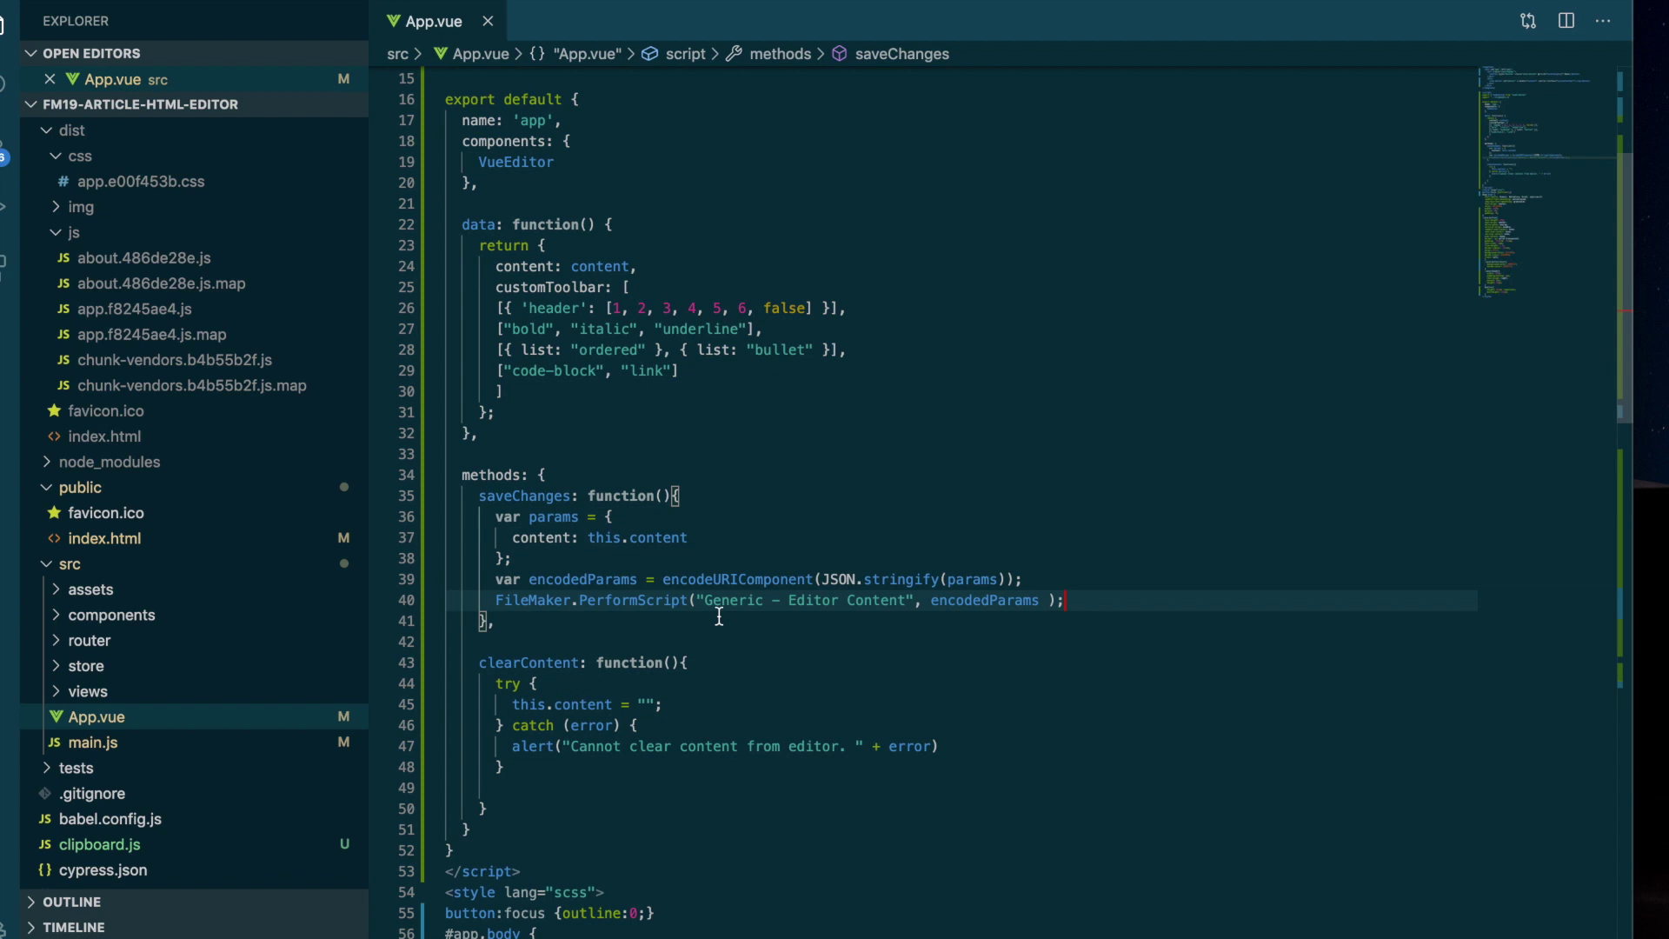
drag(906, 604, 708, 603)
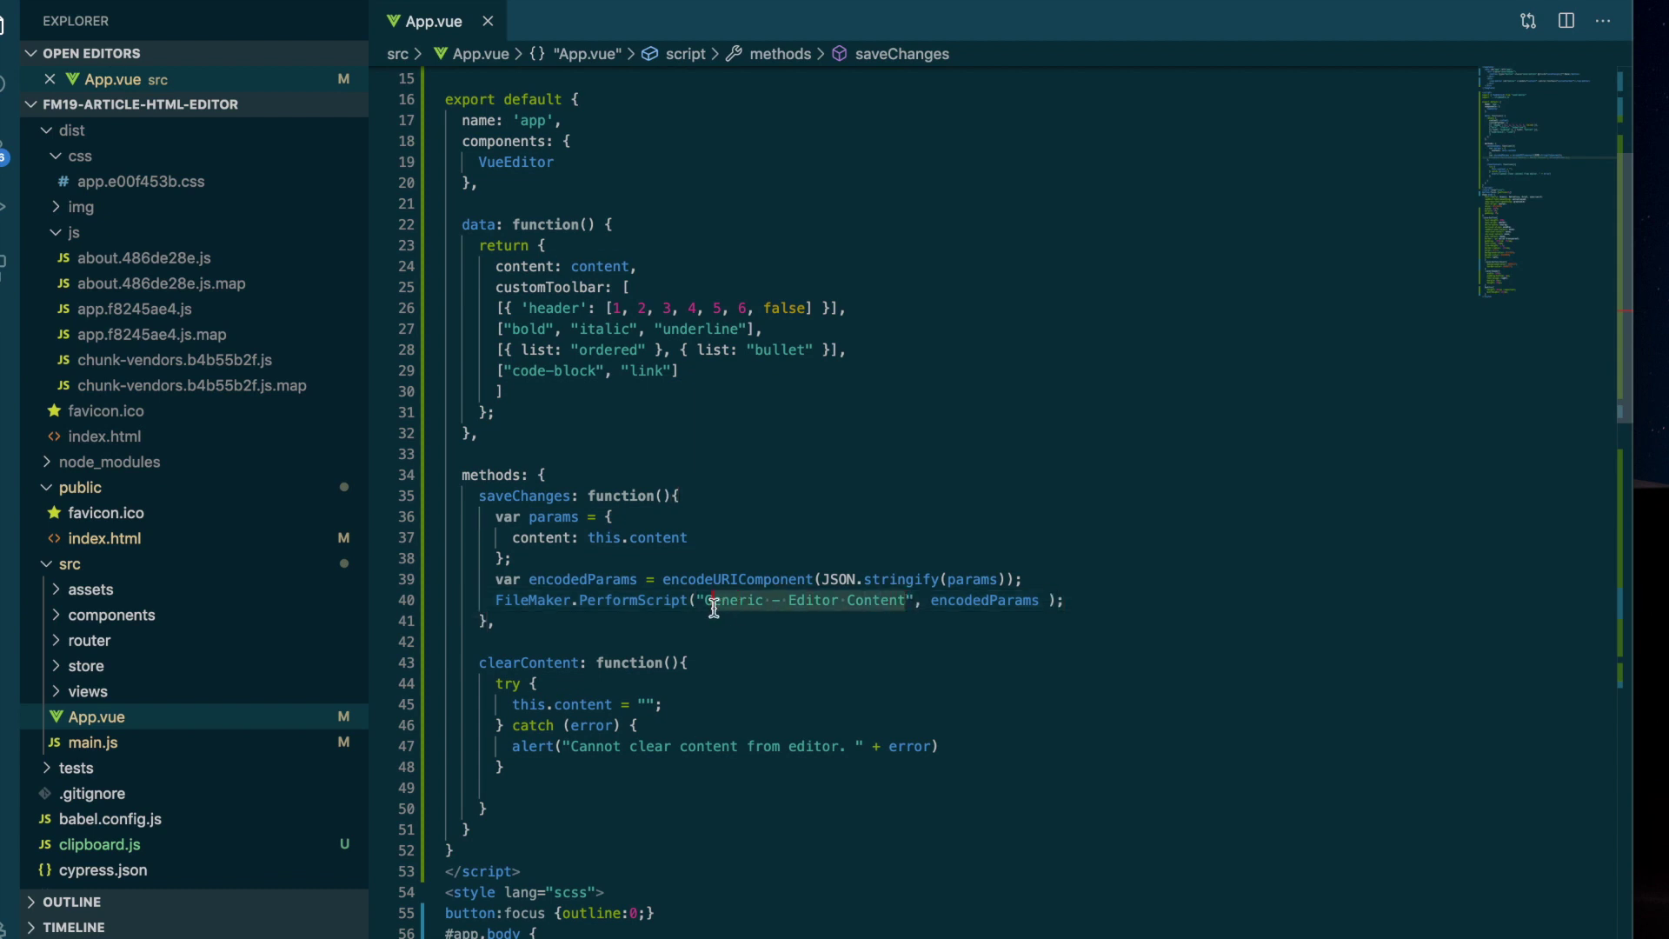
click(989, 599)
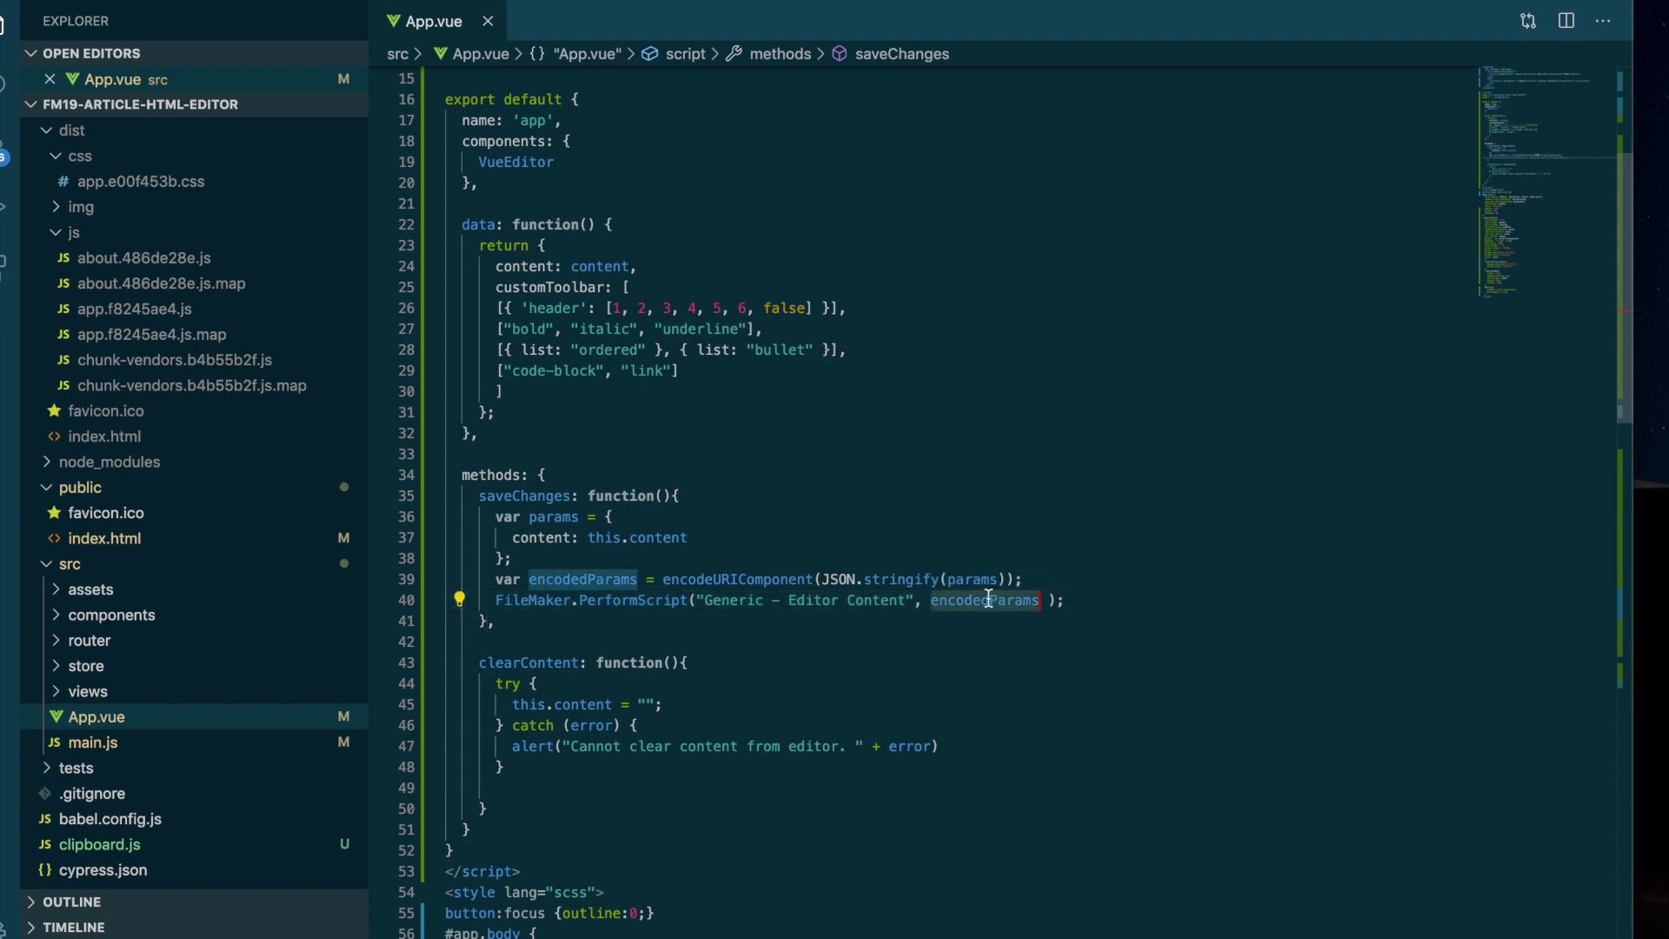
click(1104, 565)
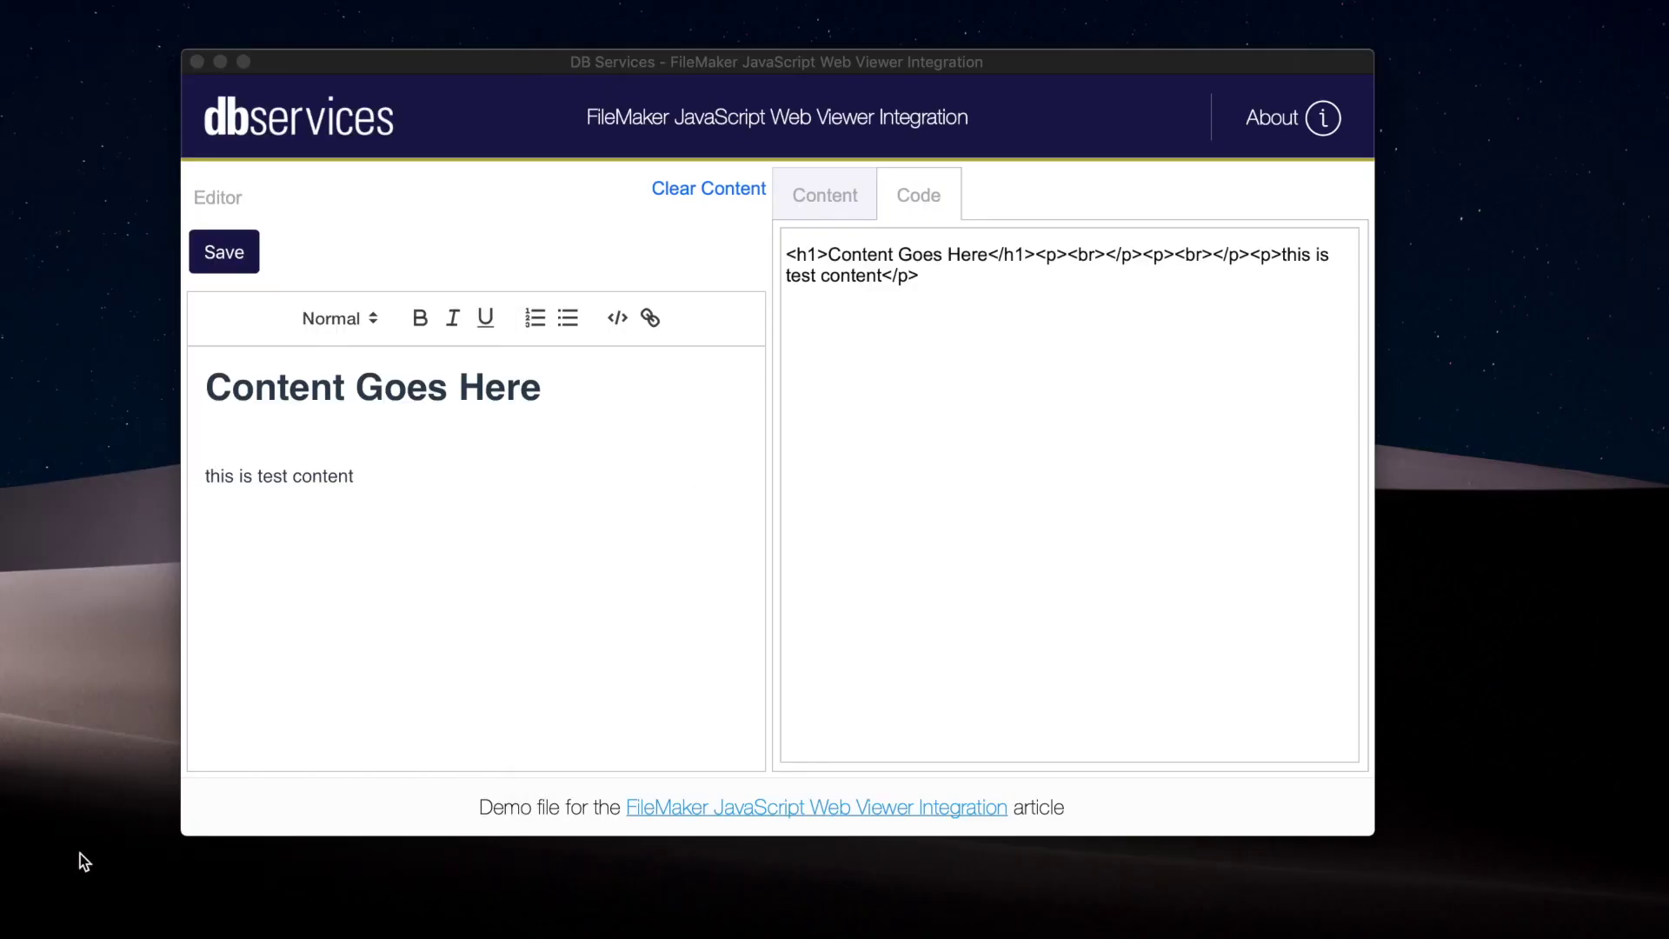
Step: Move the FileMaker demo window up and to the left
drag(478, 61, 441, 39)
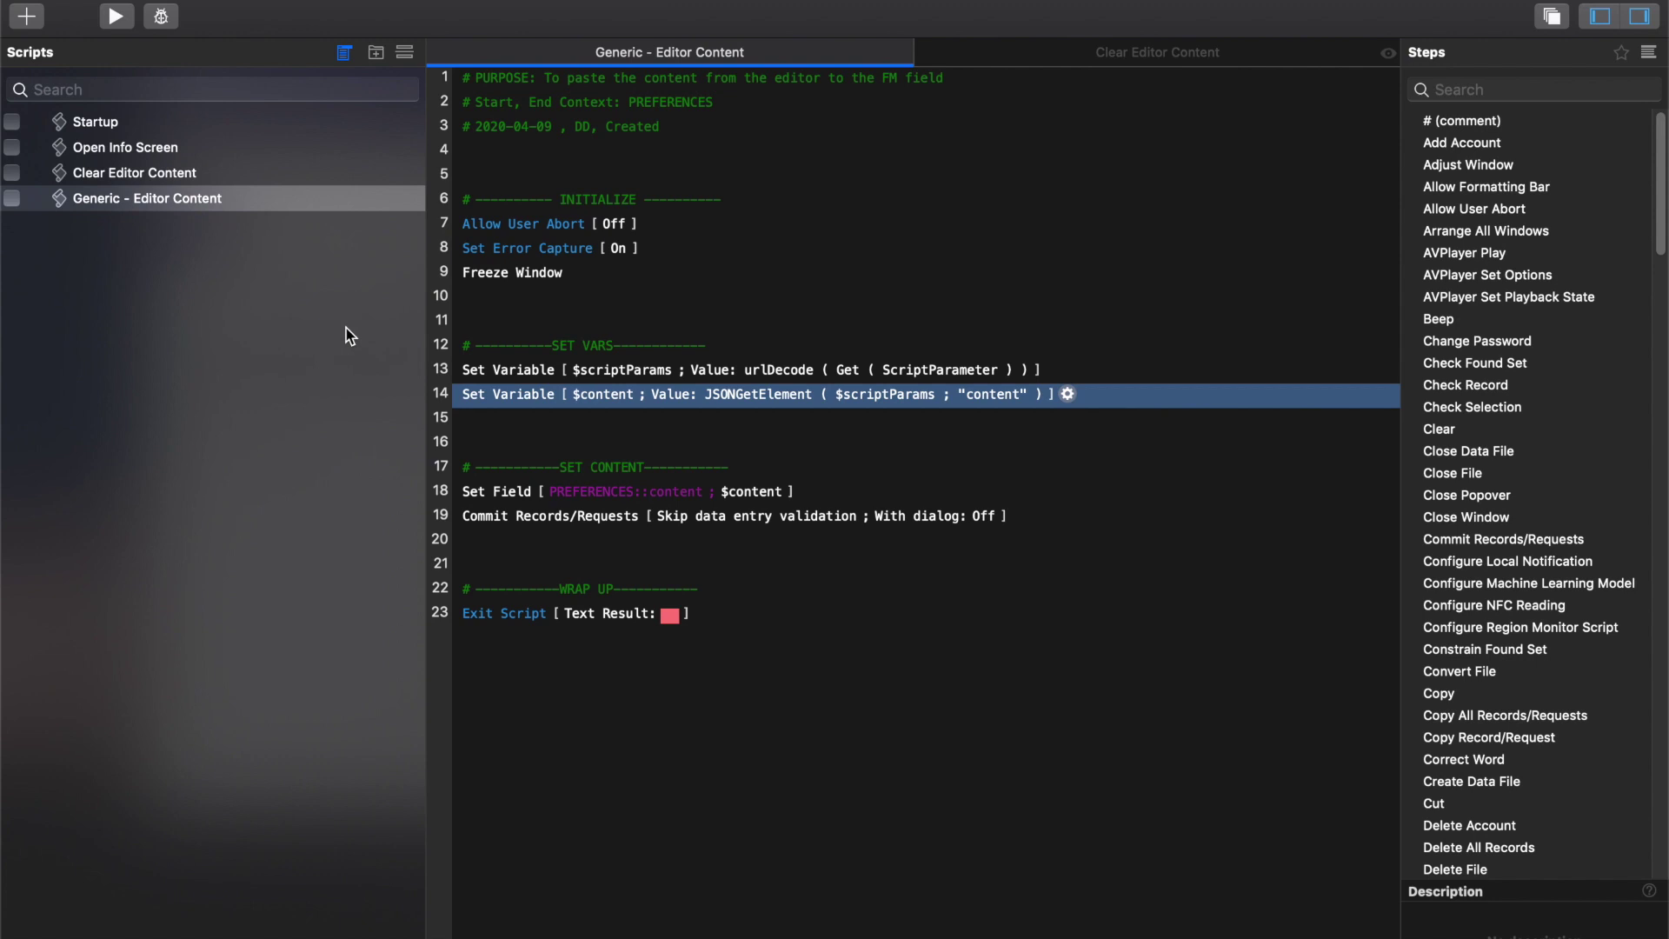
mouse_move(585, 370)
click(766, 375)
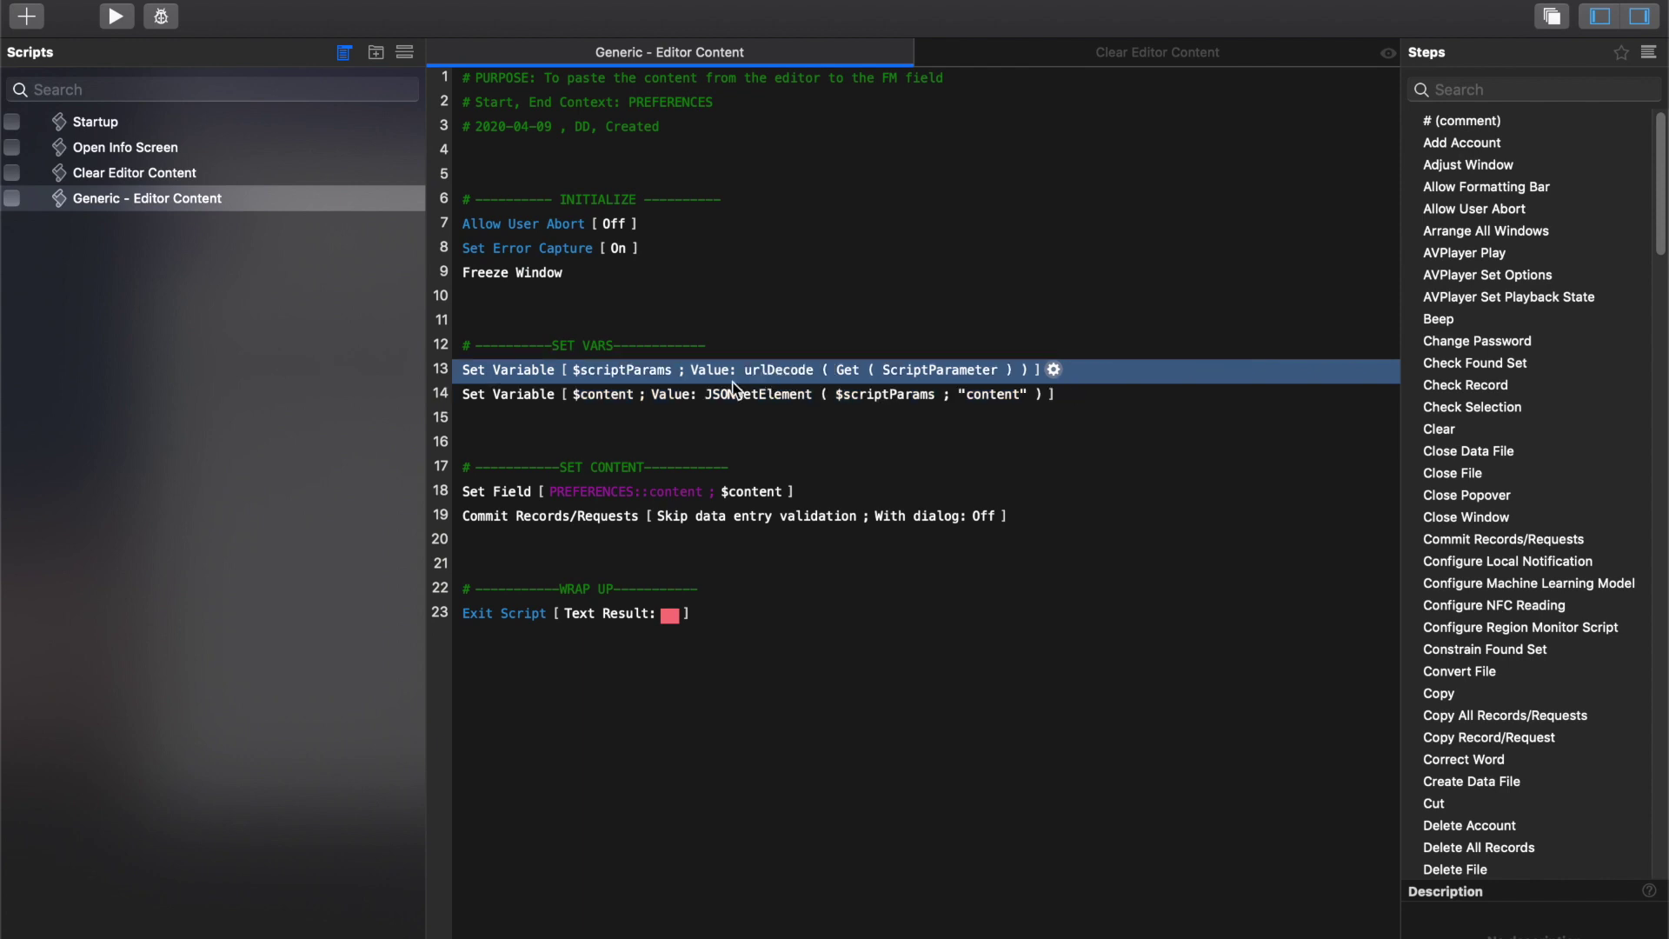
click(578, 404)
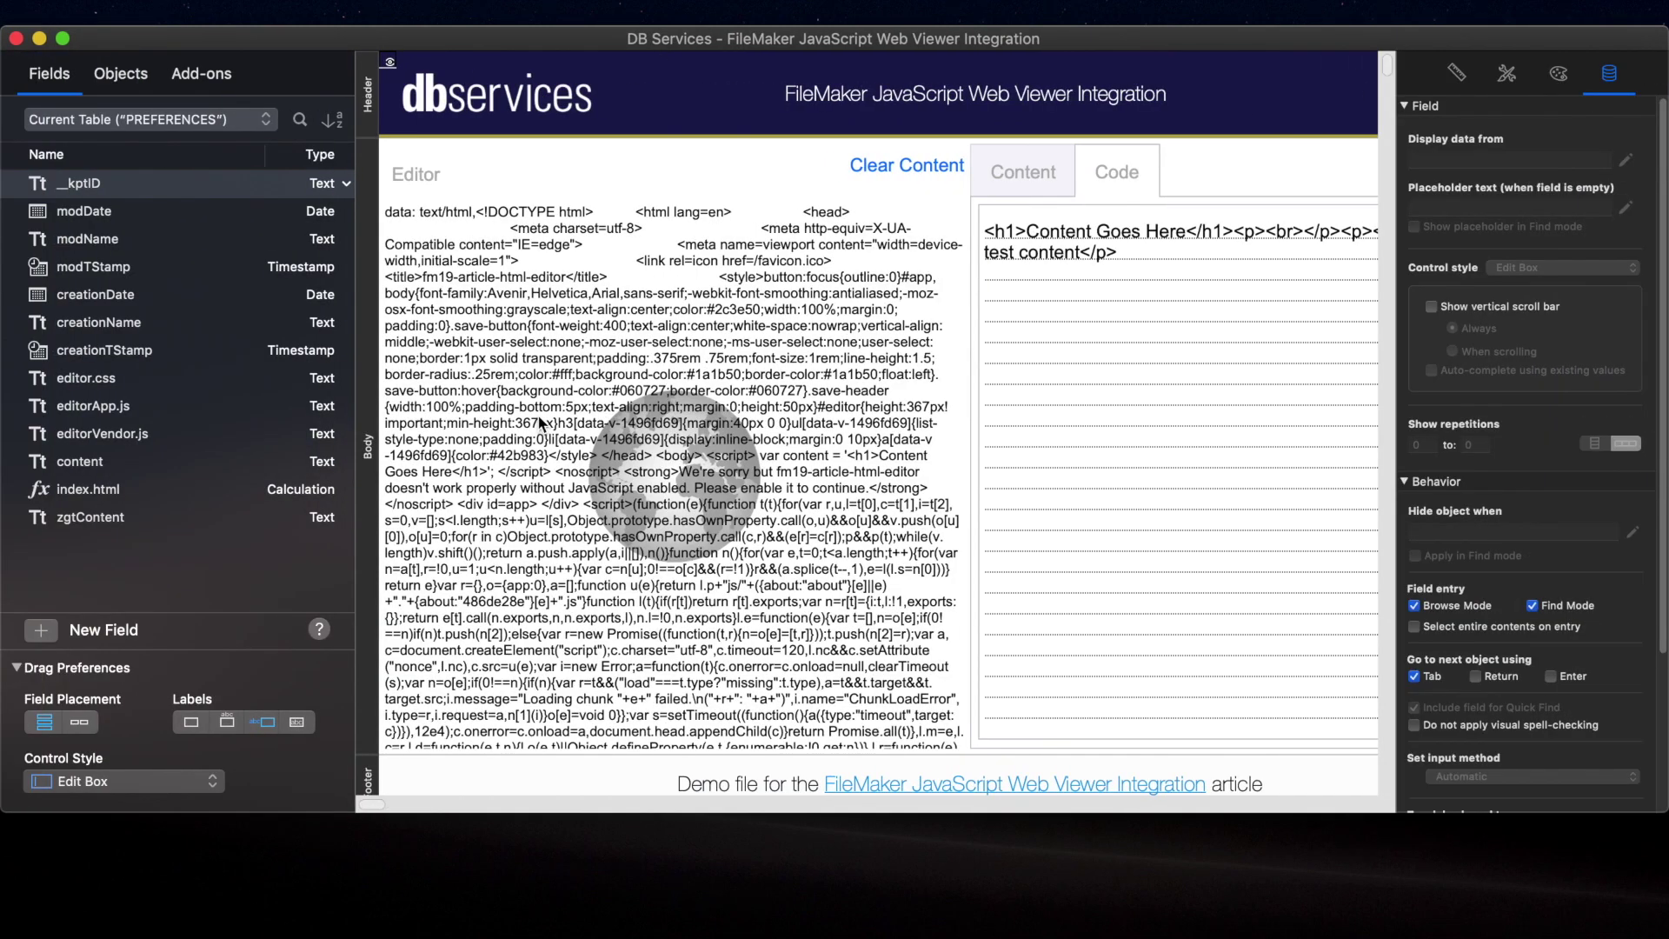
Step: Open Web Viewer Setup, cancel without changes, and switch to Browse mode with Cmd+B
double_click(540, 421)
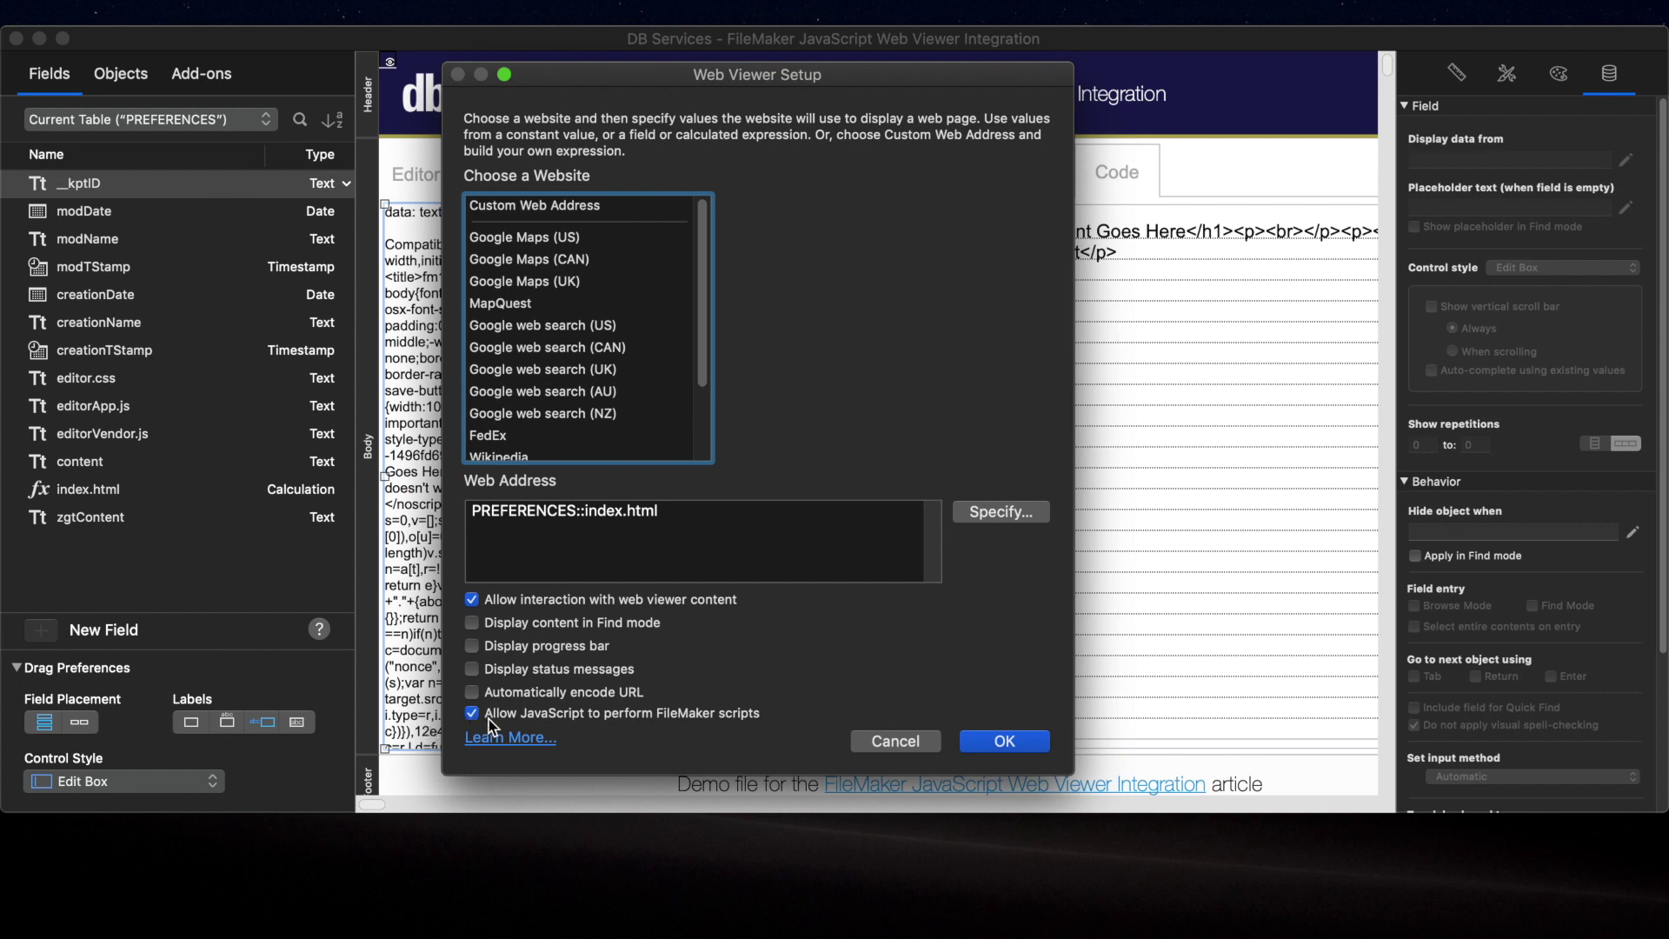
click(875, 739)
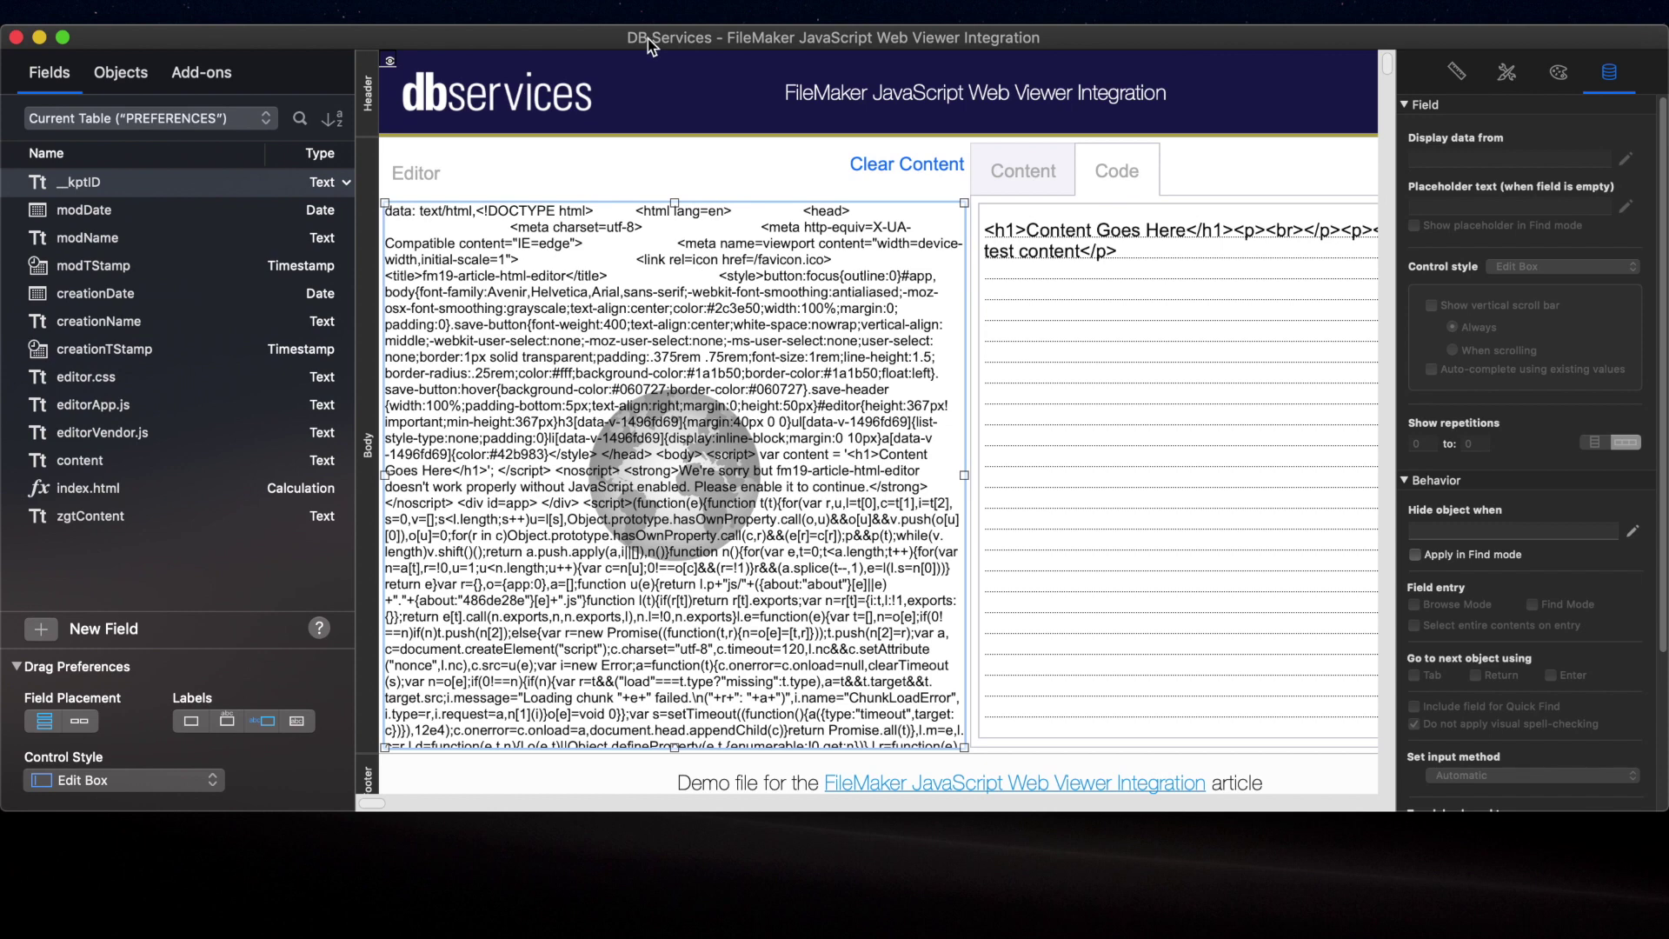
key(super+b)
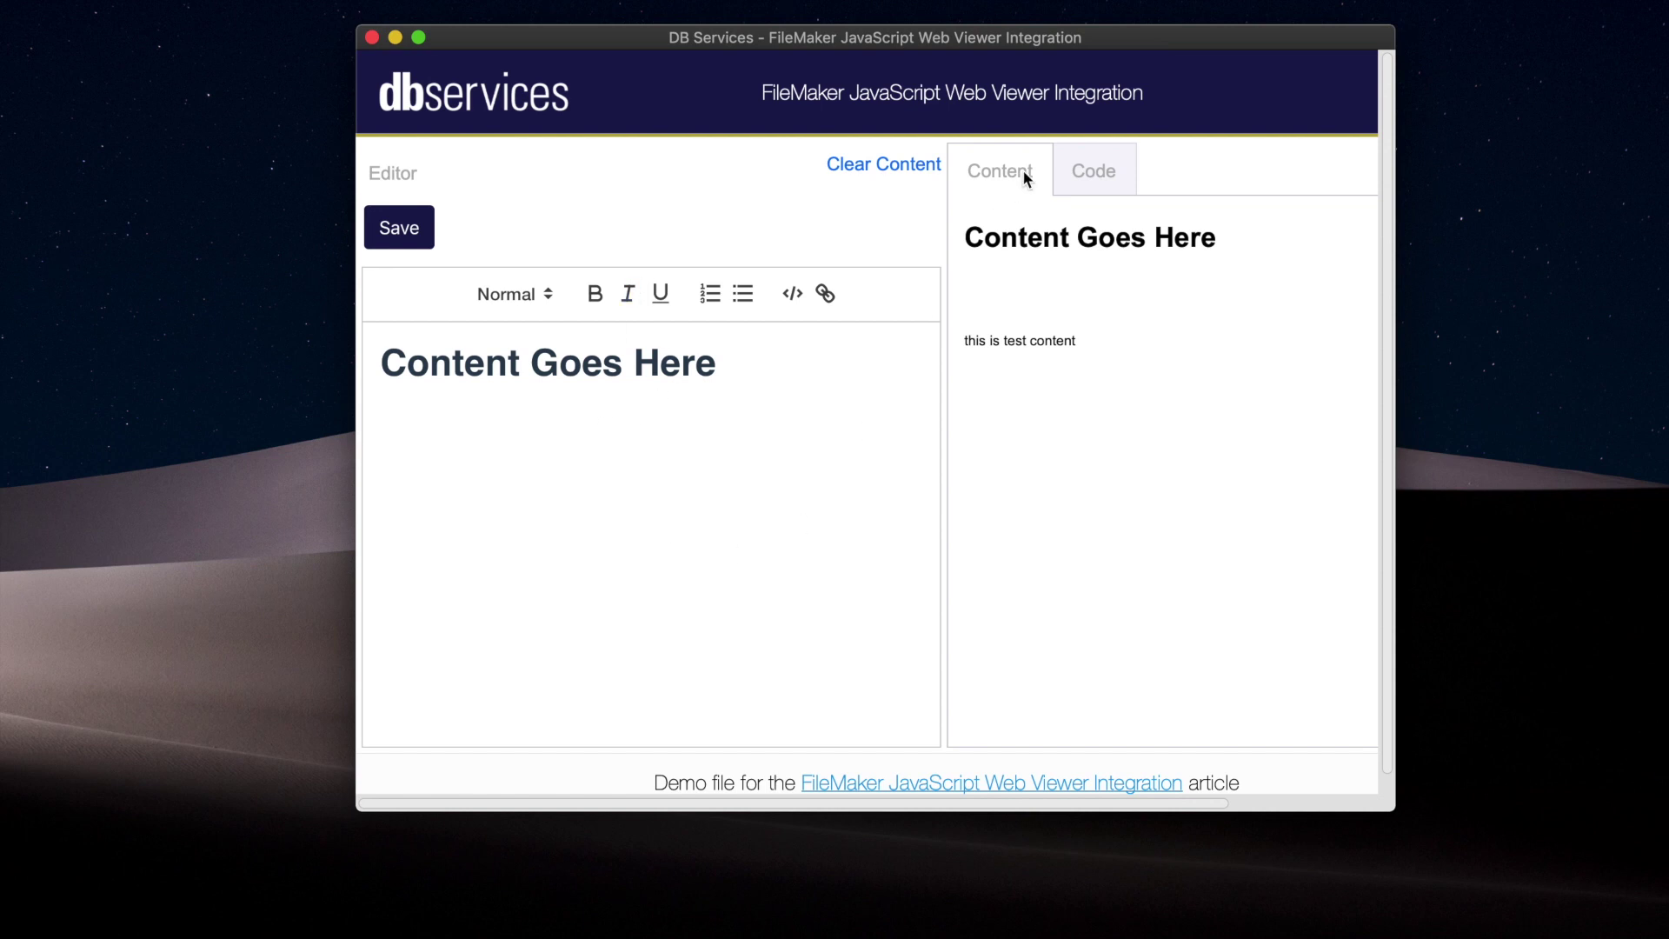
Step: Enlarge and recentre the window, then clear the rich-text editor and show the saved HTML source
double_click(1046, 50)
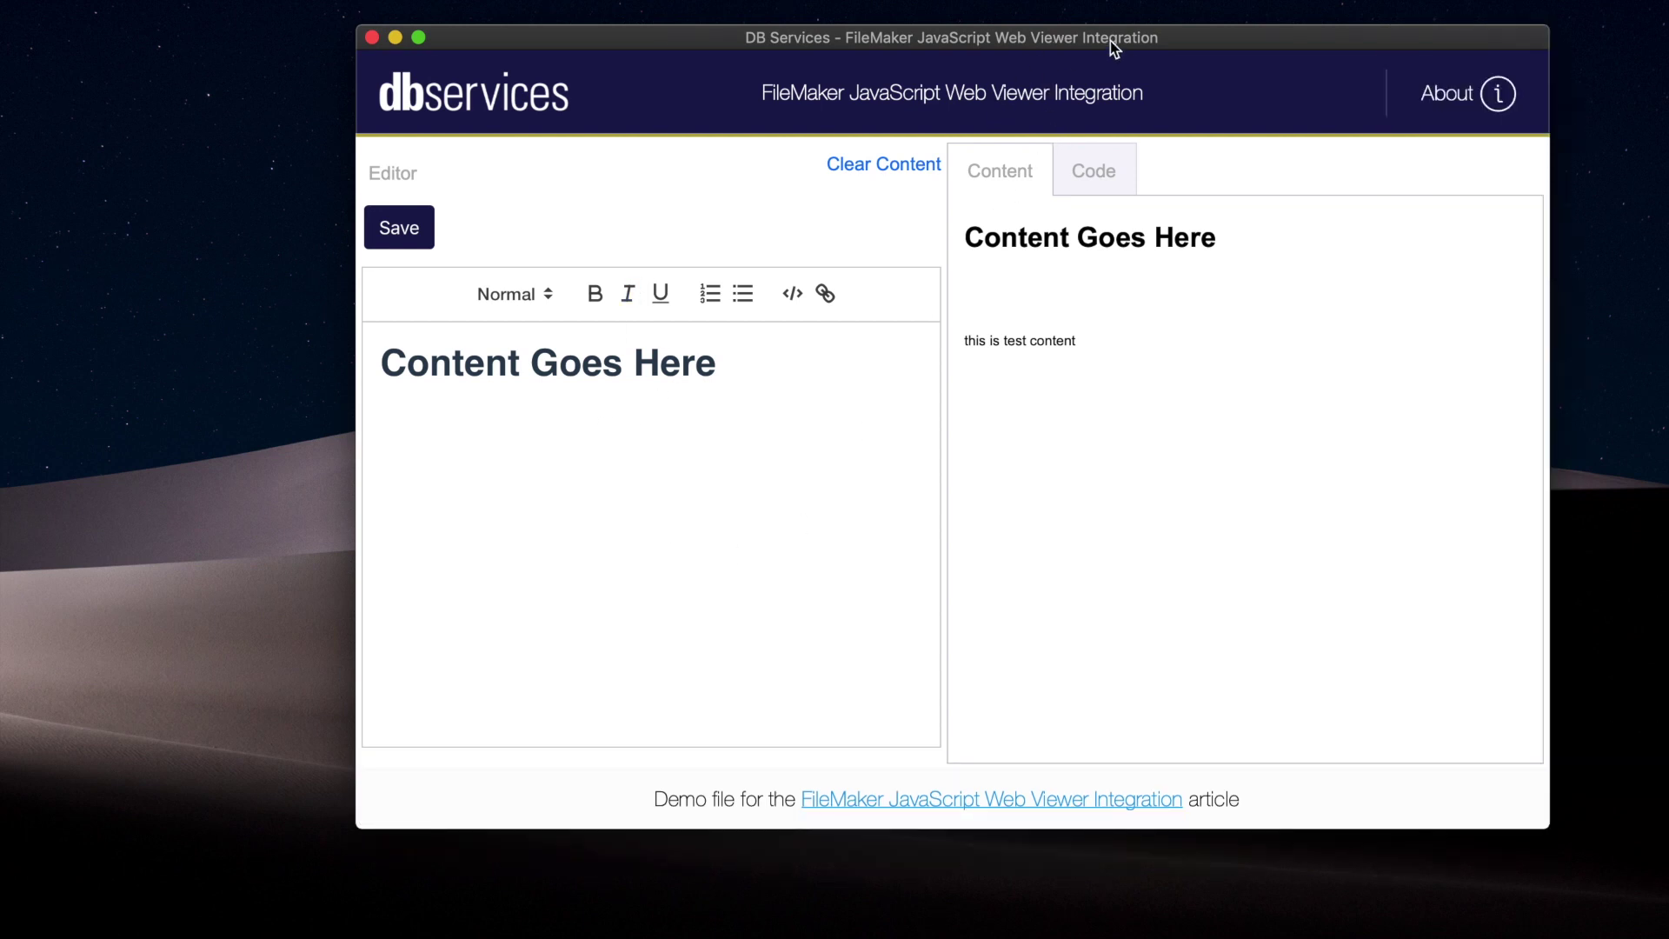
drag(1110, 40, 952, 78)
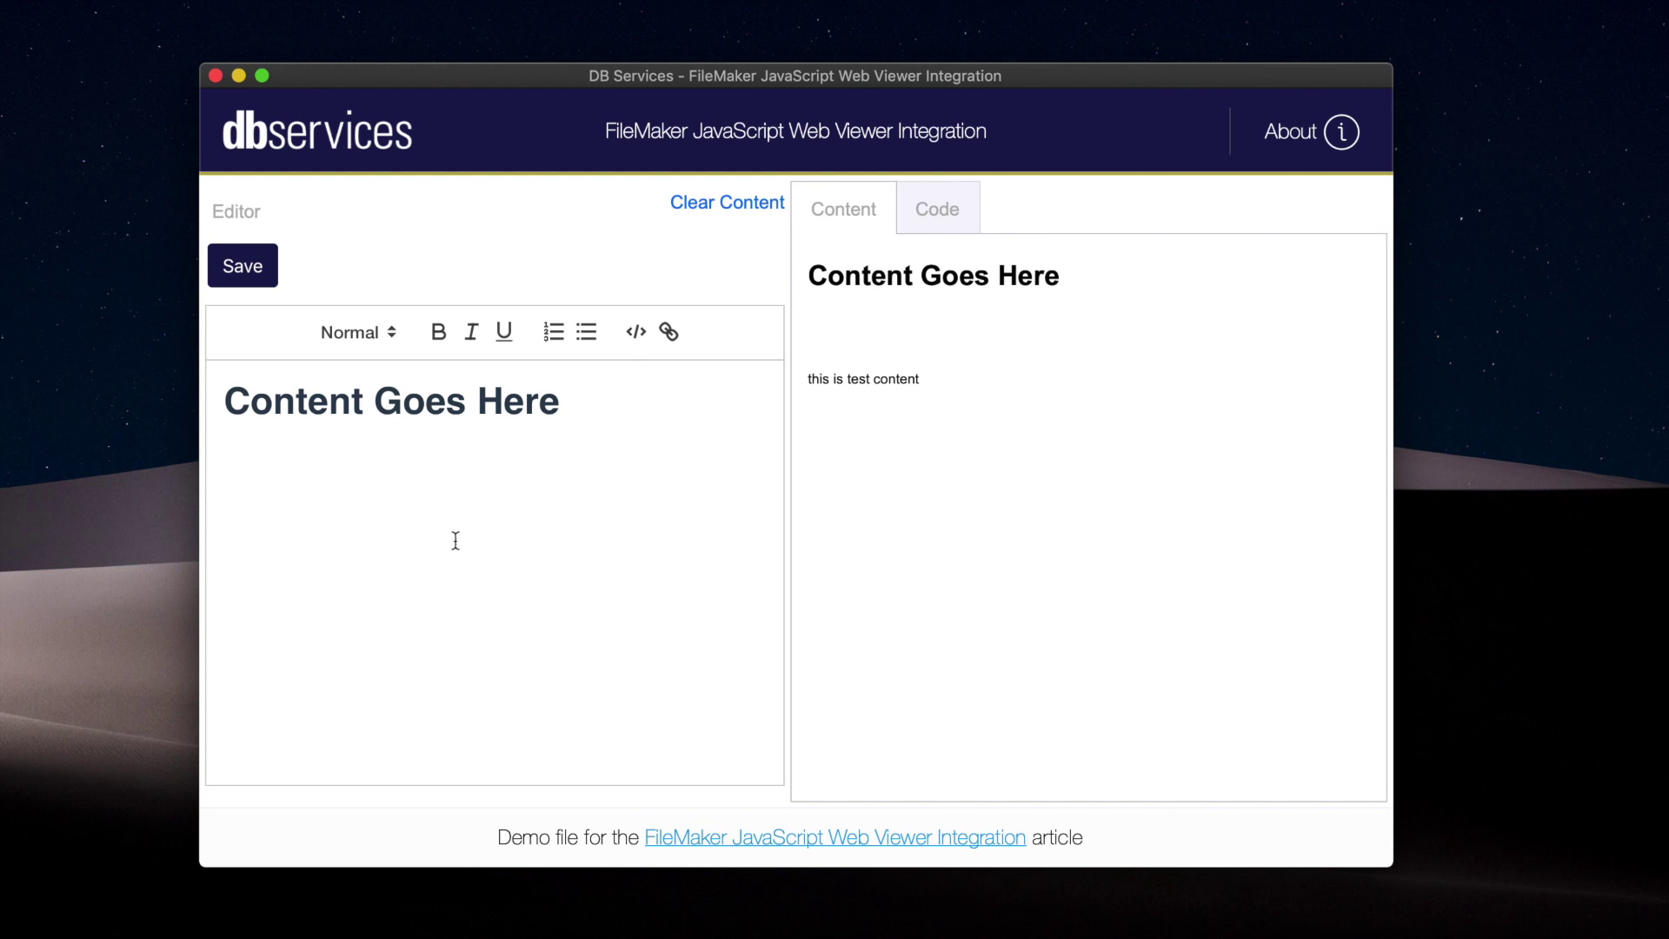
click(935, 198)
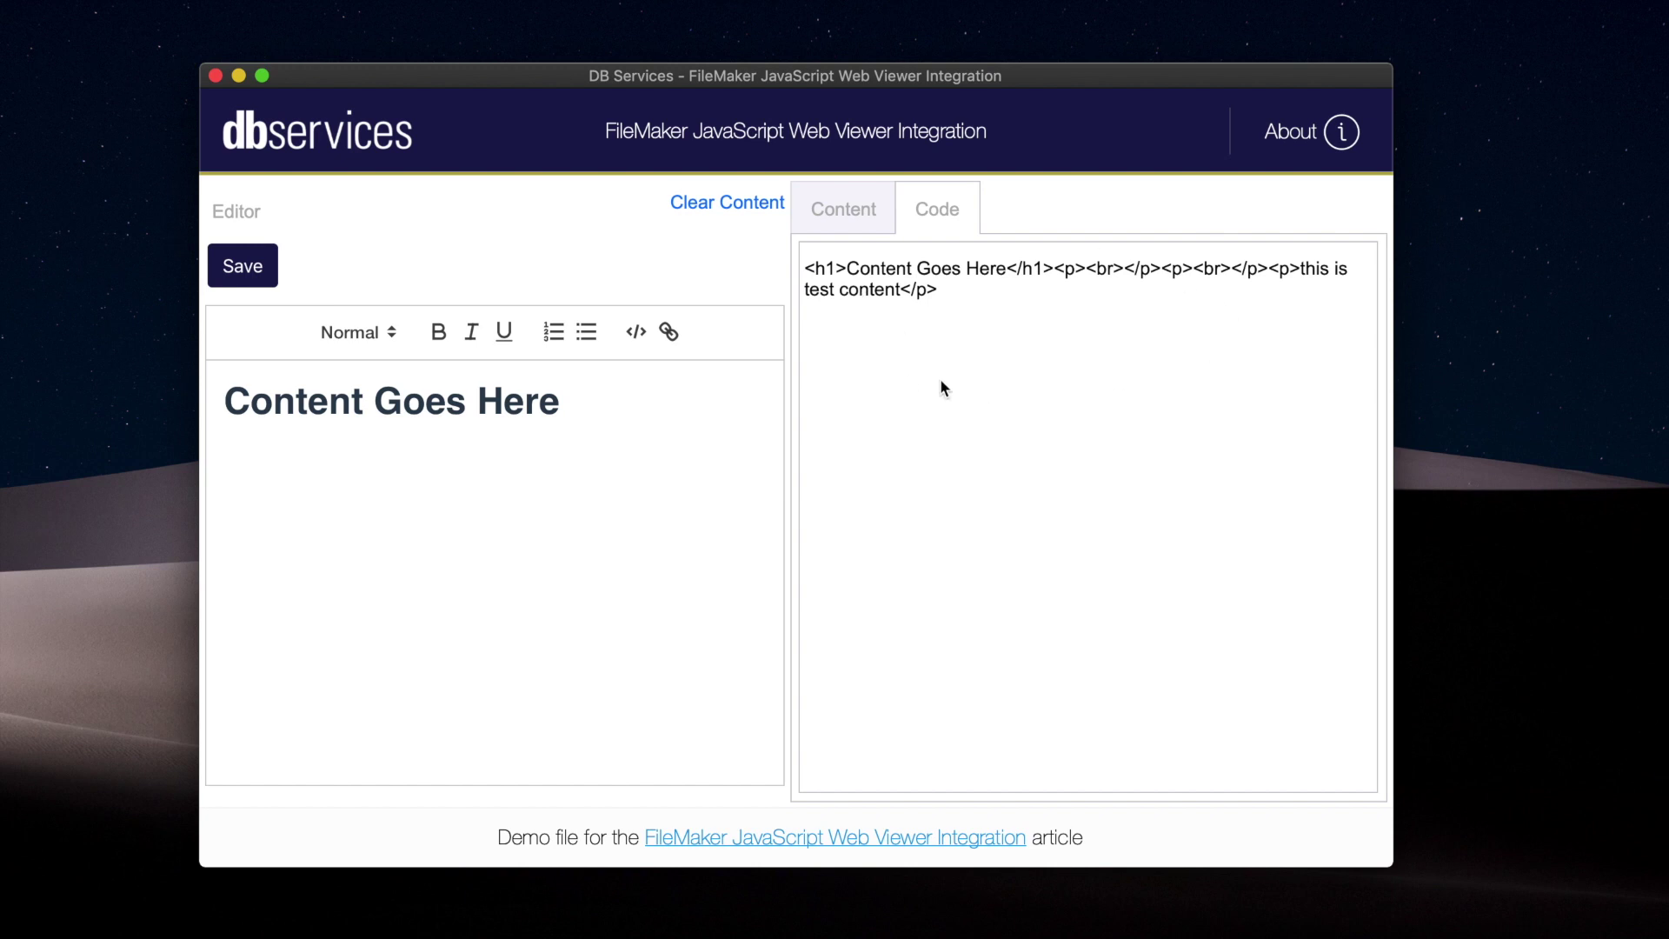
click(865, 220)
click(734, 205)
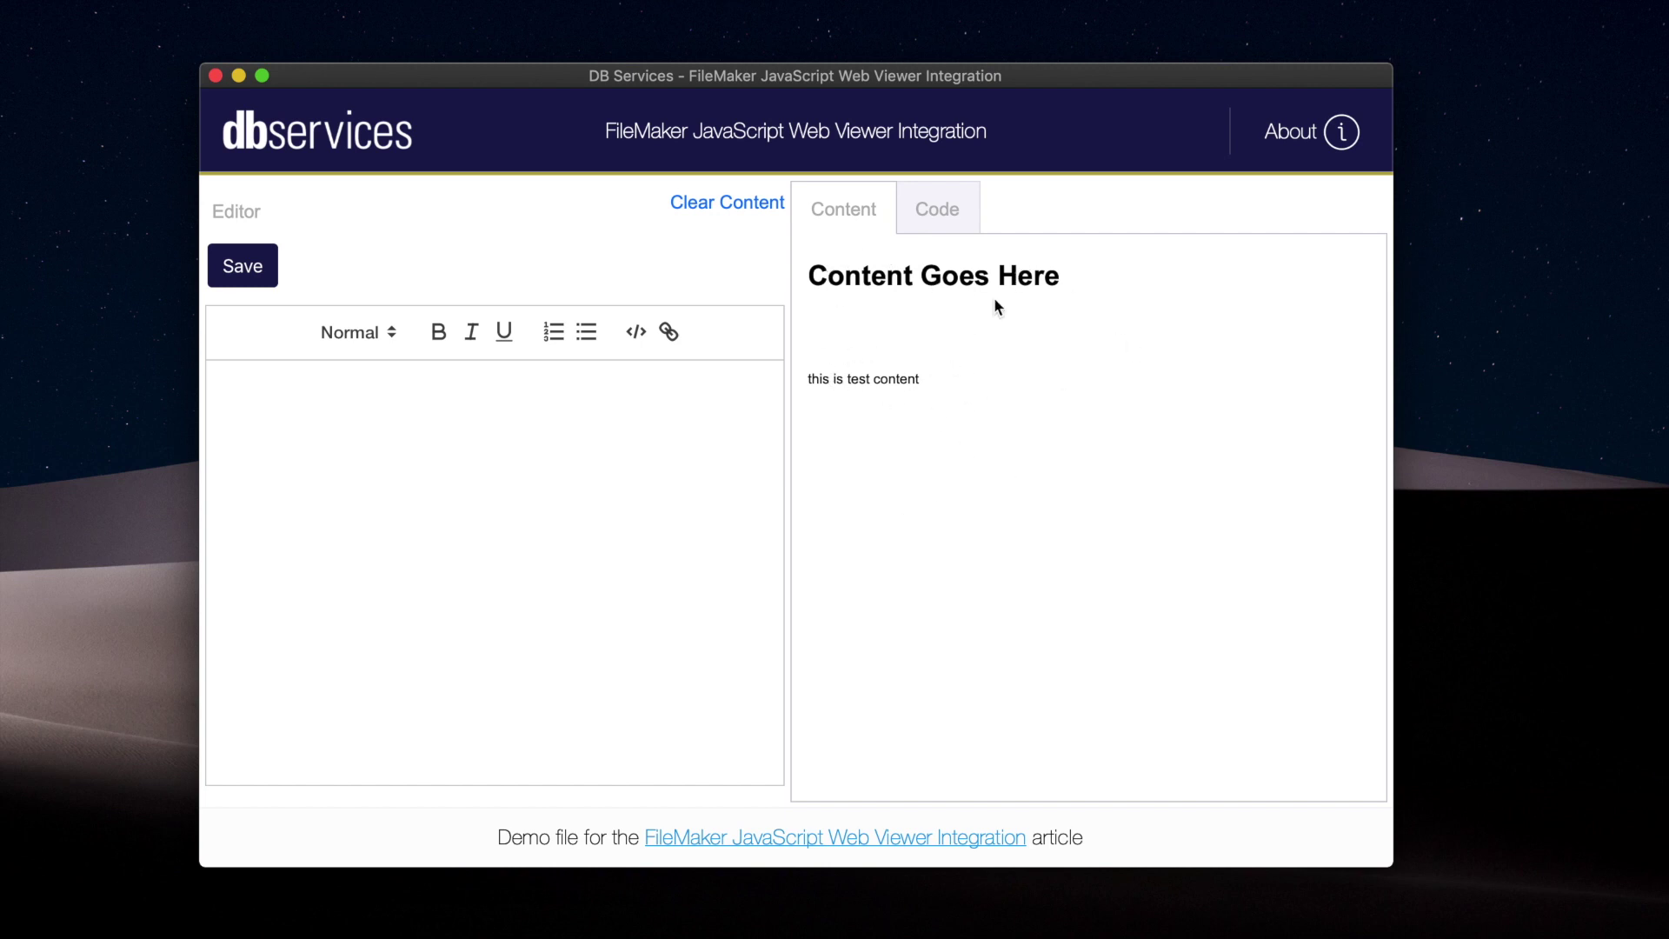
click(940, 212)
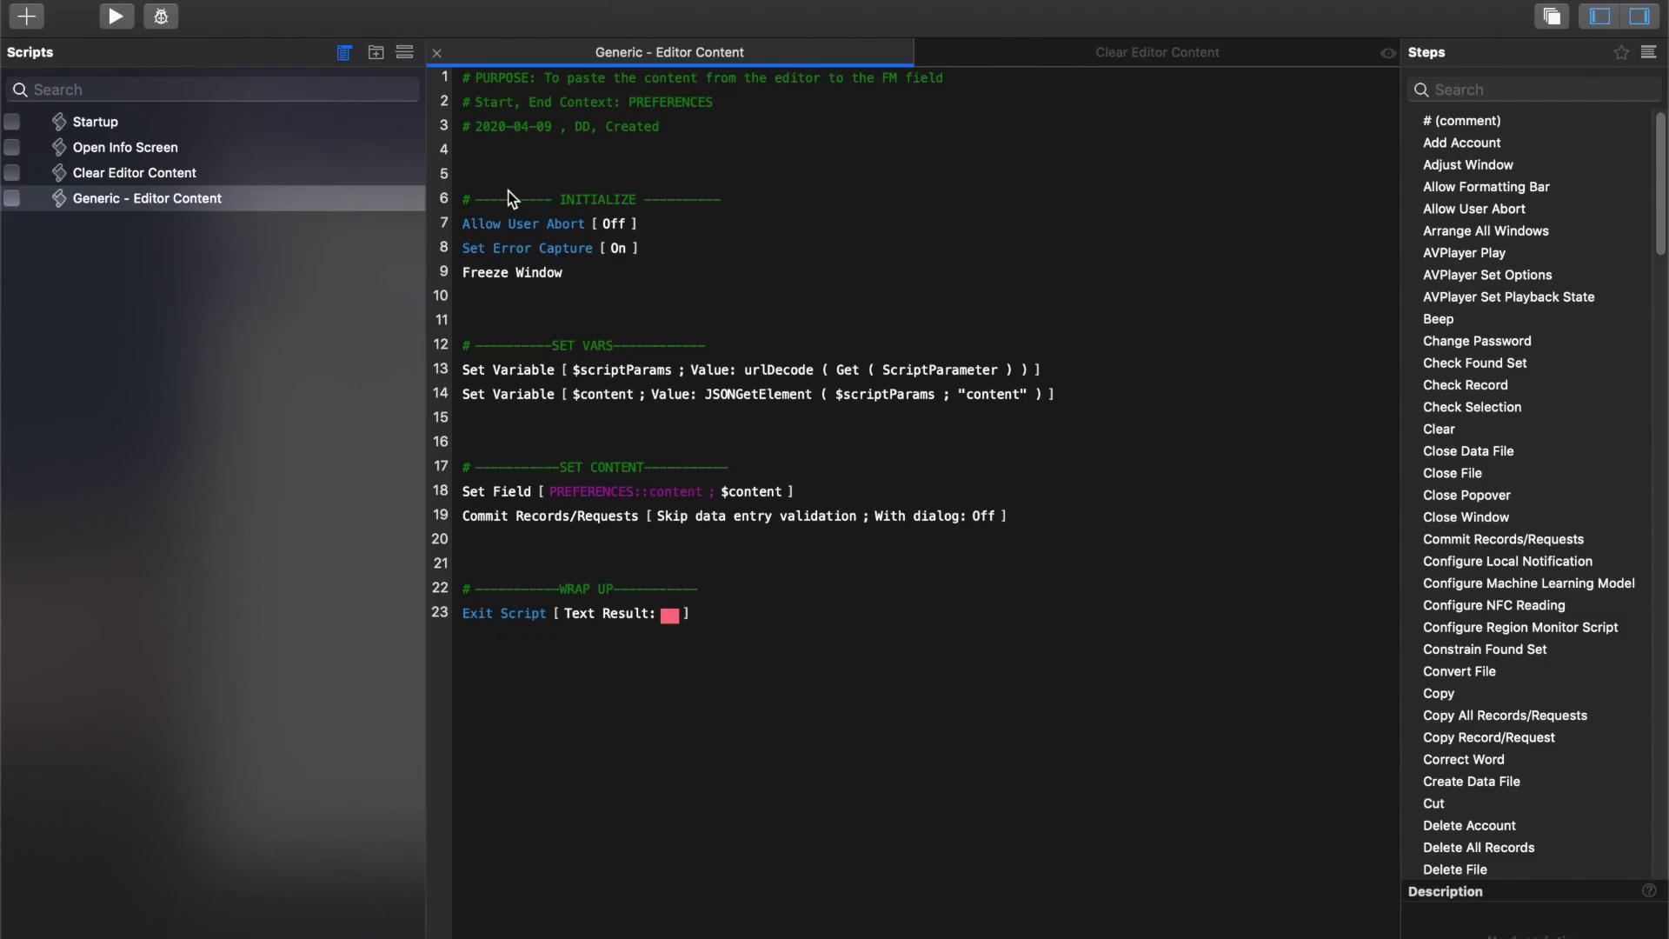
Step: Open options for Clear Editor Content's Perform JavaScript in Web Viewer step on line 18
click(110, 178)
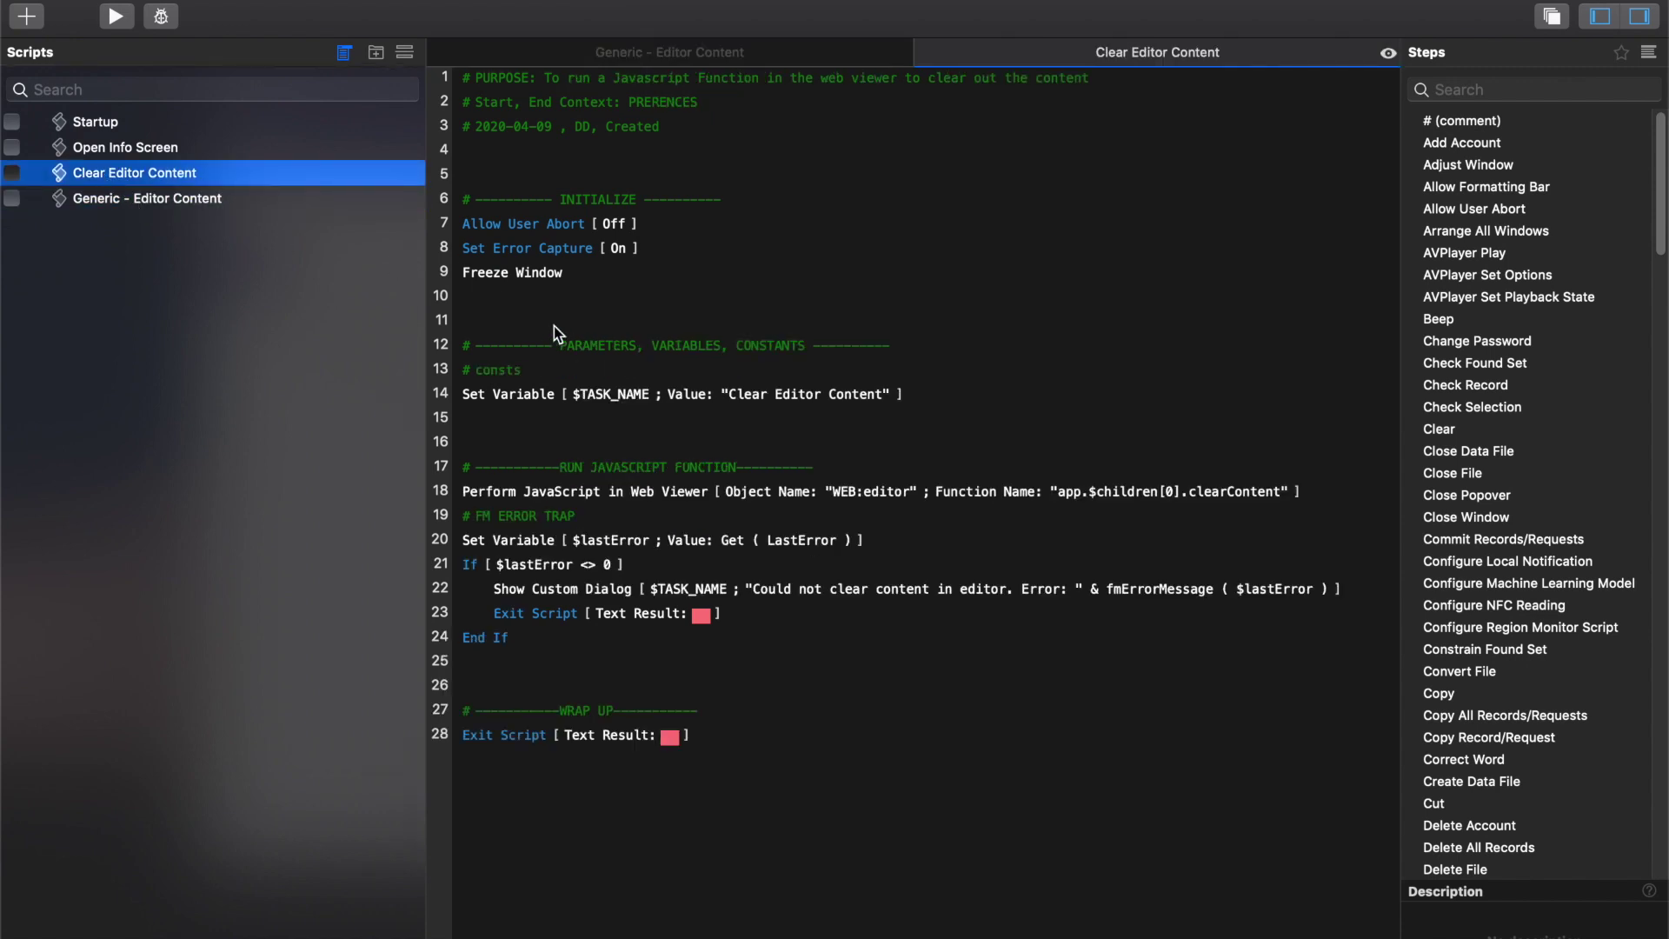
click(540, 495)
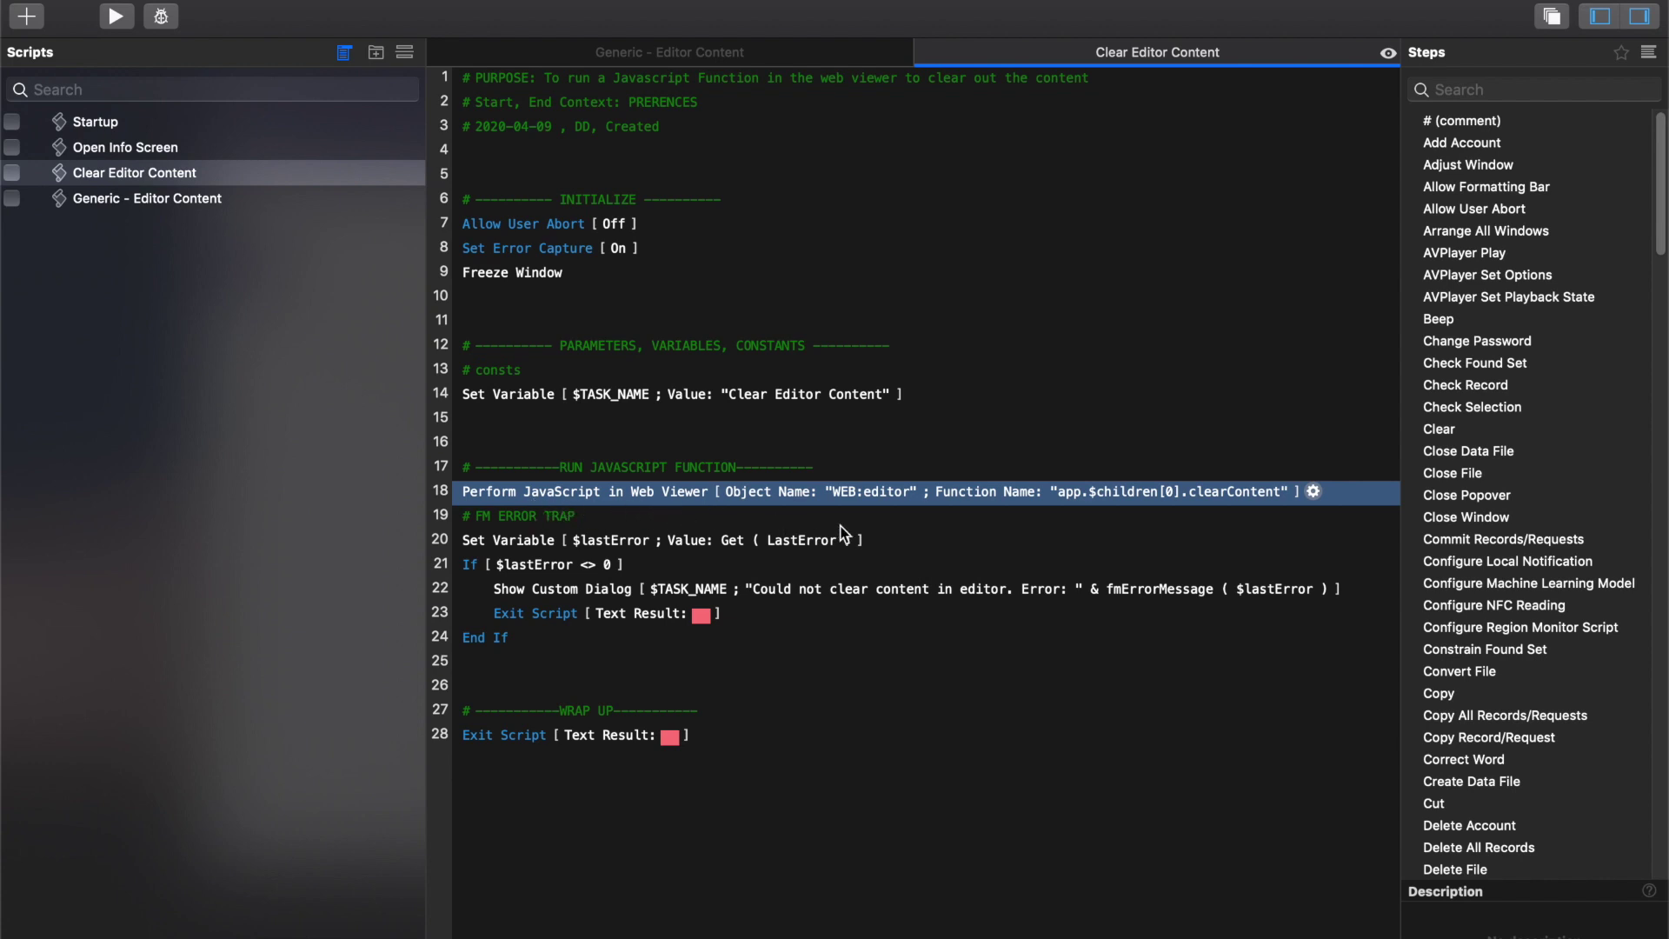
click(1314, 492)
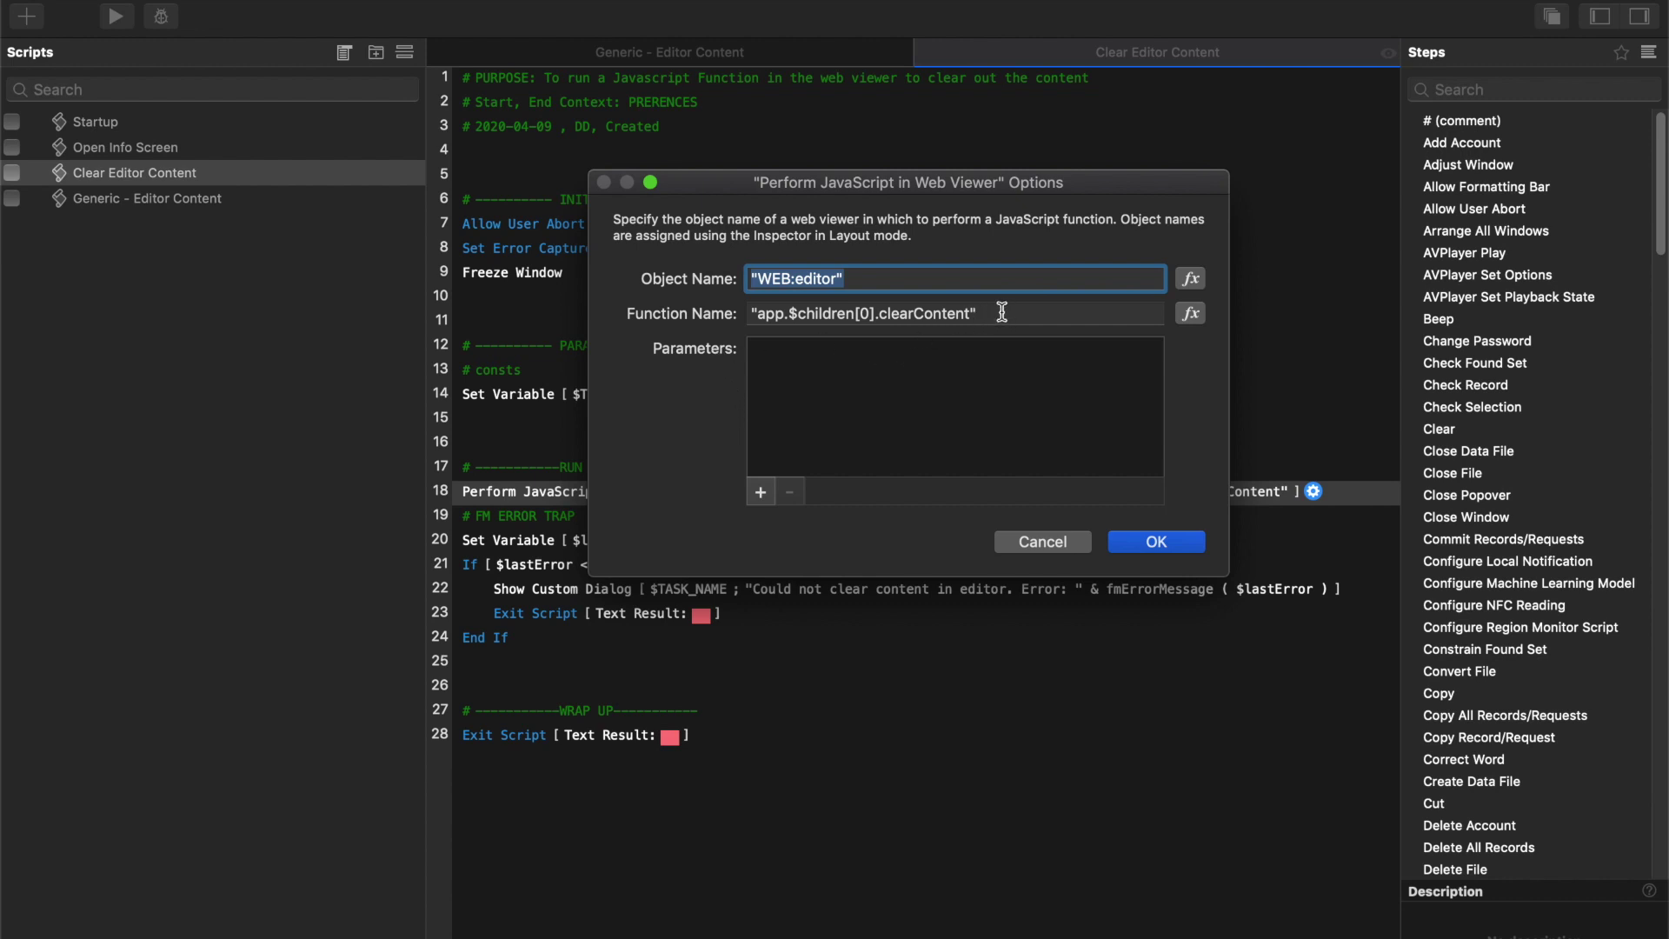
Step: Tab to Function Name, then select the clearContent method on lines 43–50 of App.vue
key(Tab)
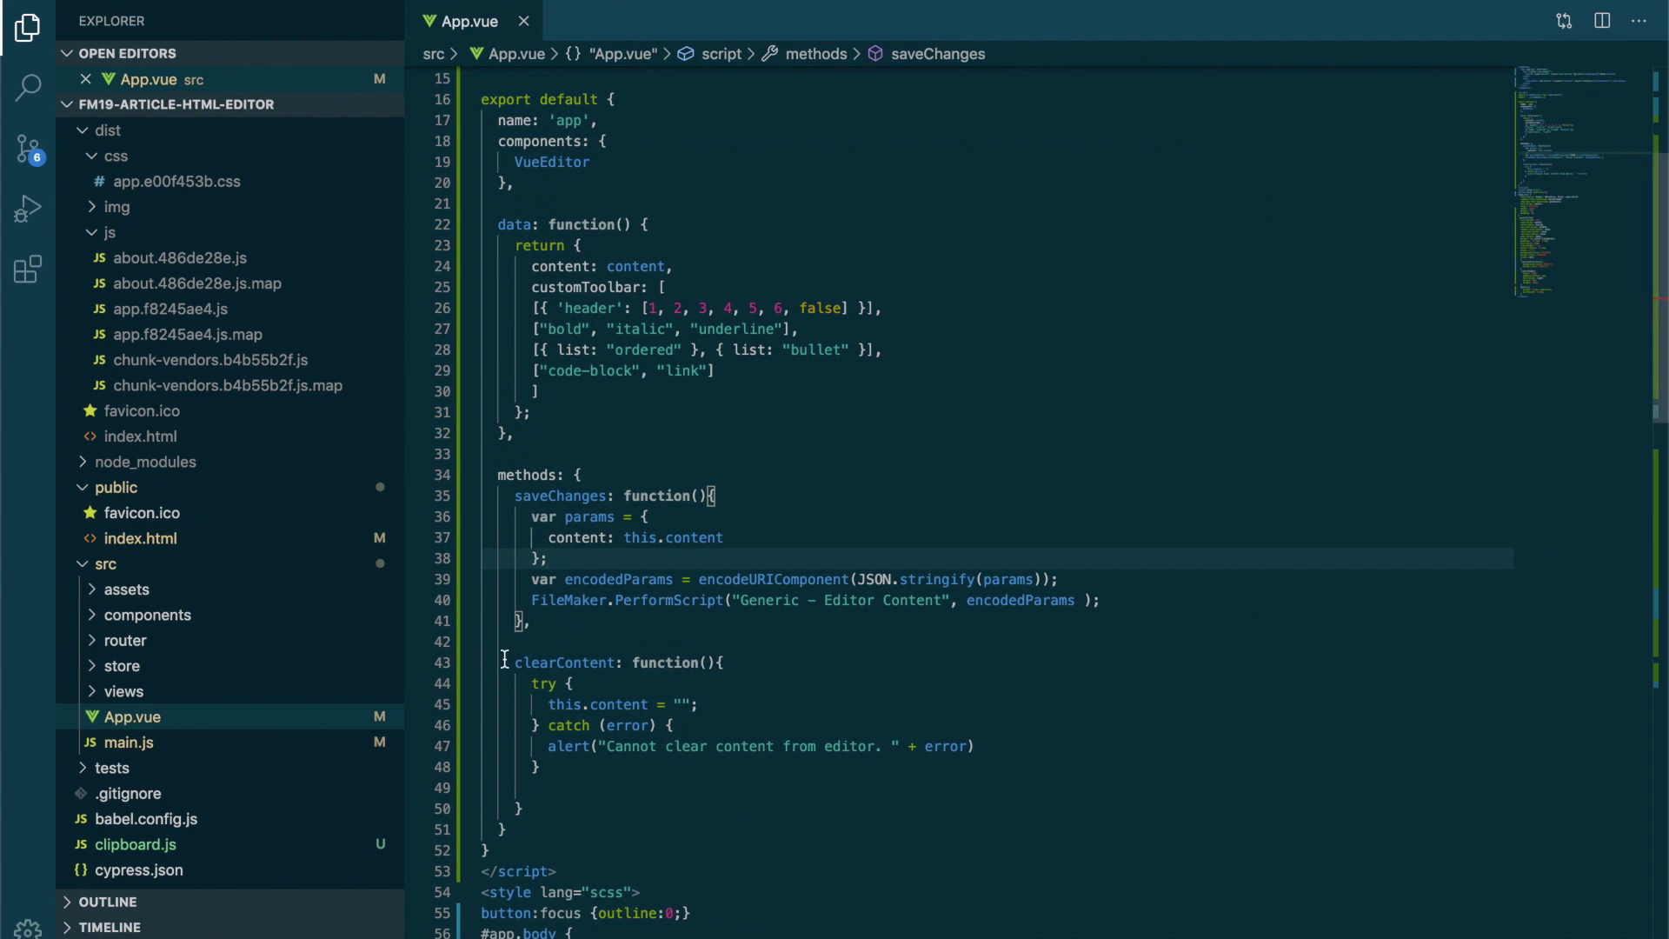
drag(503, 660, 823, 805)
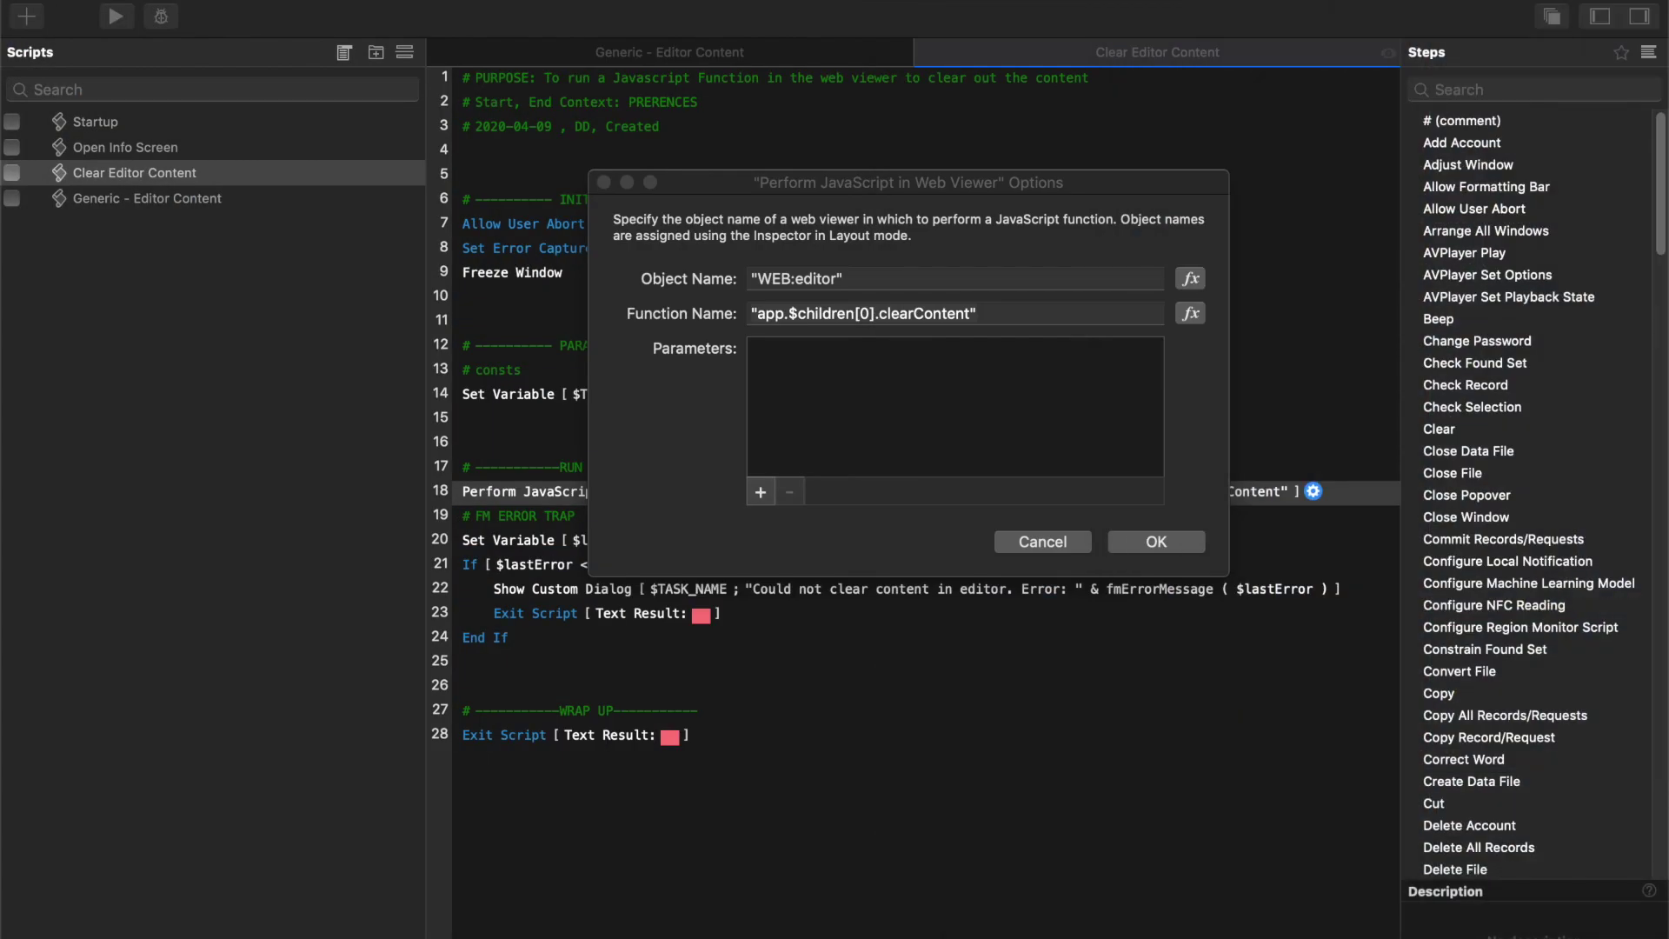
Step: Select children[0] in Function Name, cancel the options unchanged, and select the line-20 error-trap step
click(929, 368)
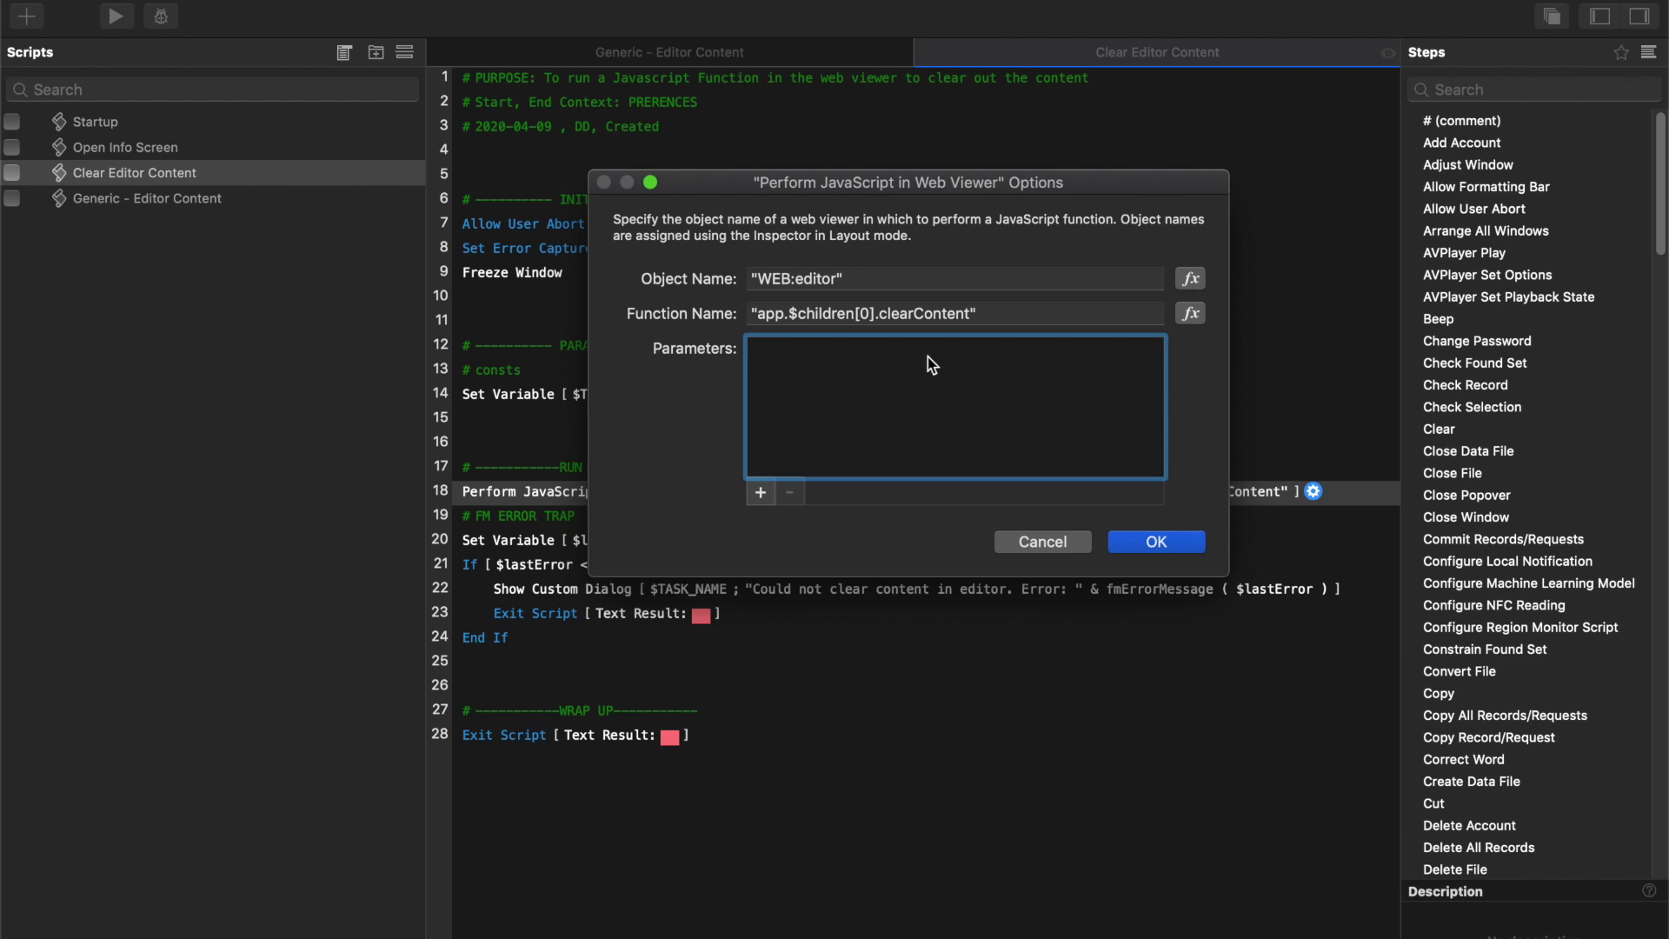
click(927, 315)
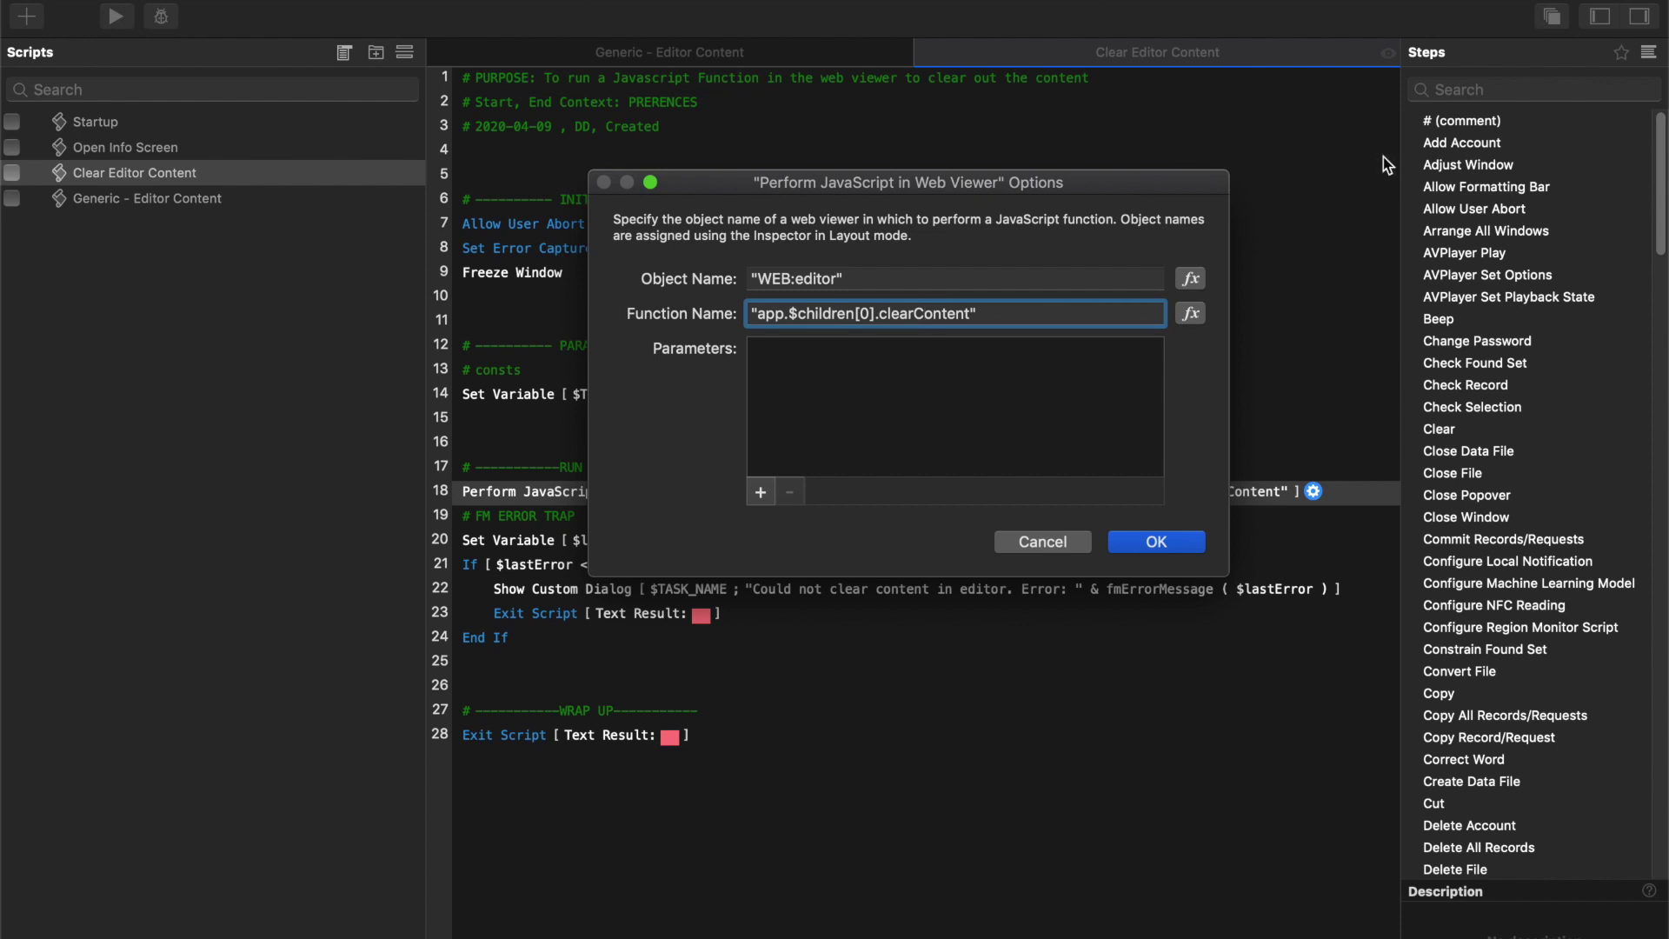
click(759, 315)
drag(876, 314, 798, 315)
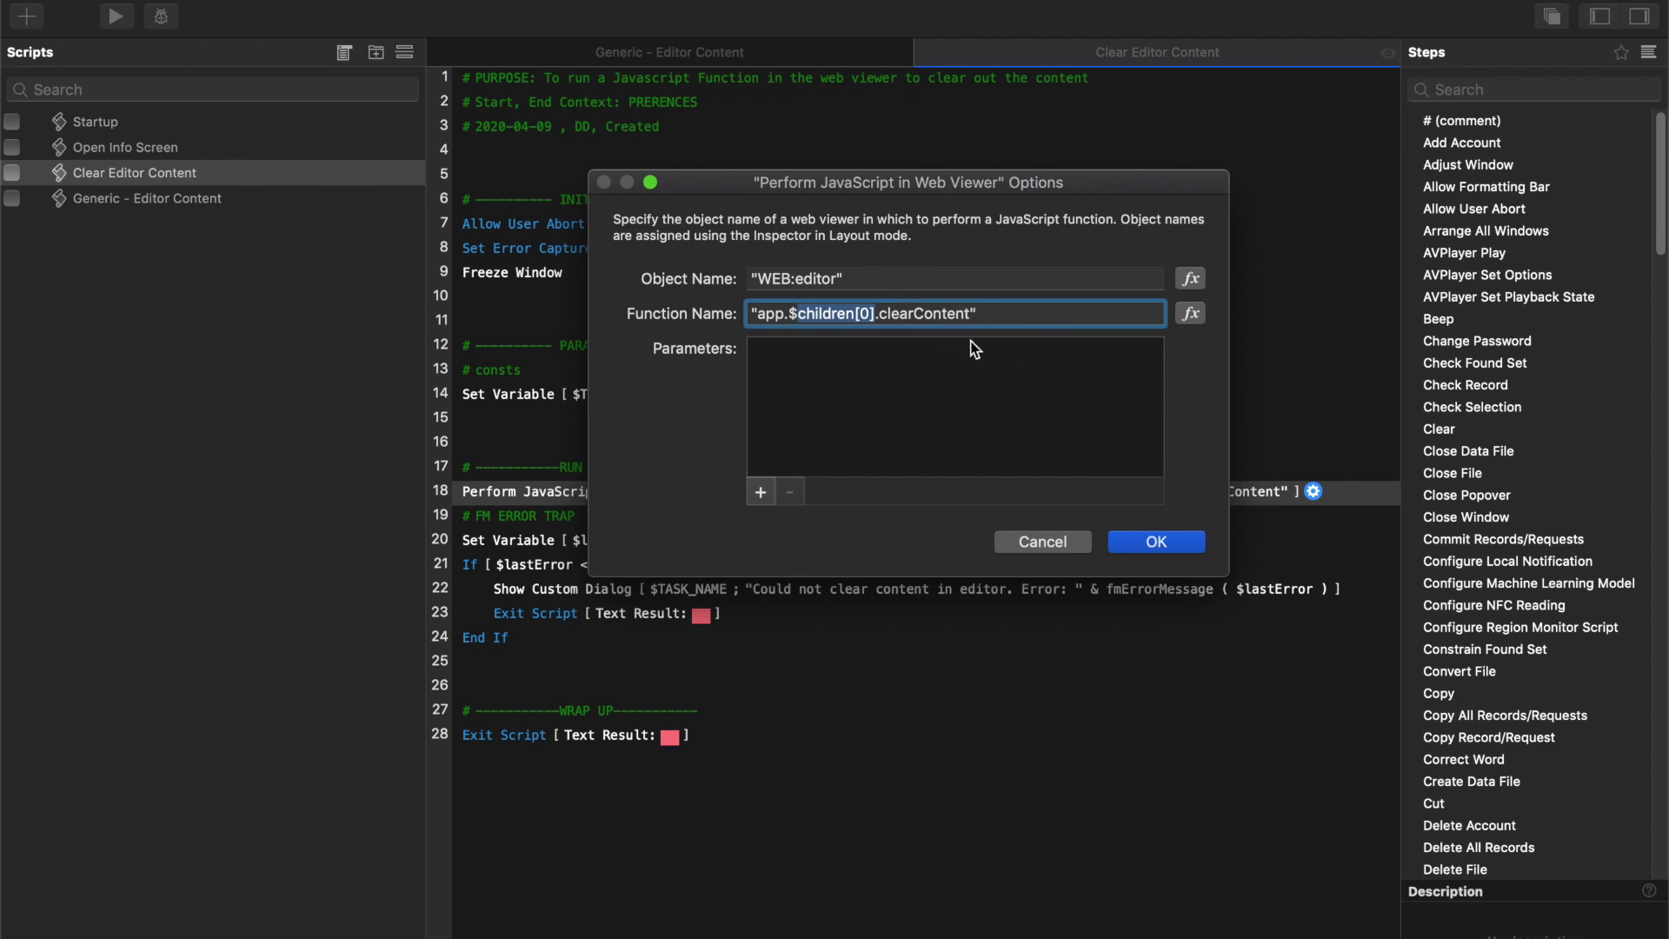
click(1052, 548)
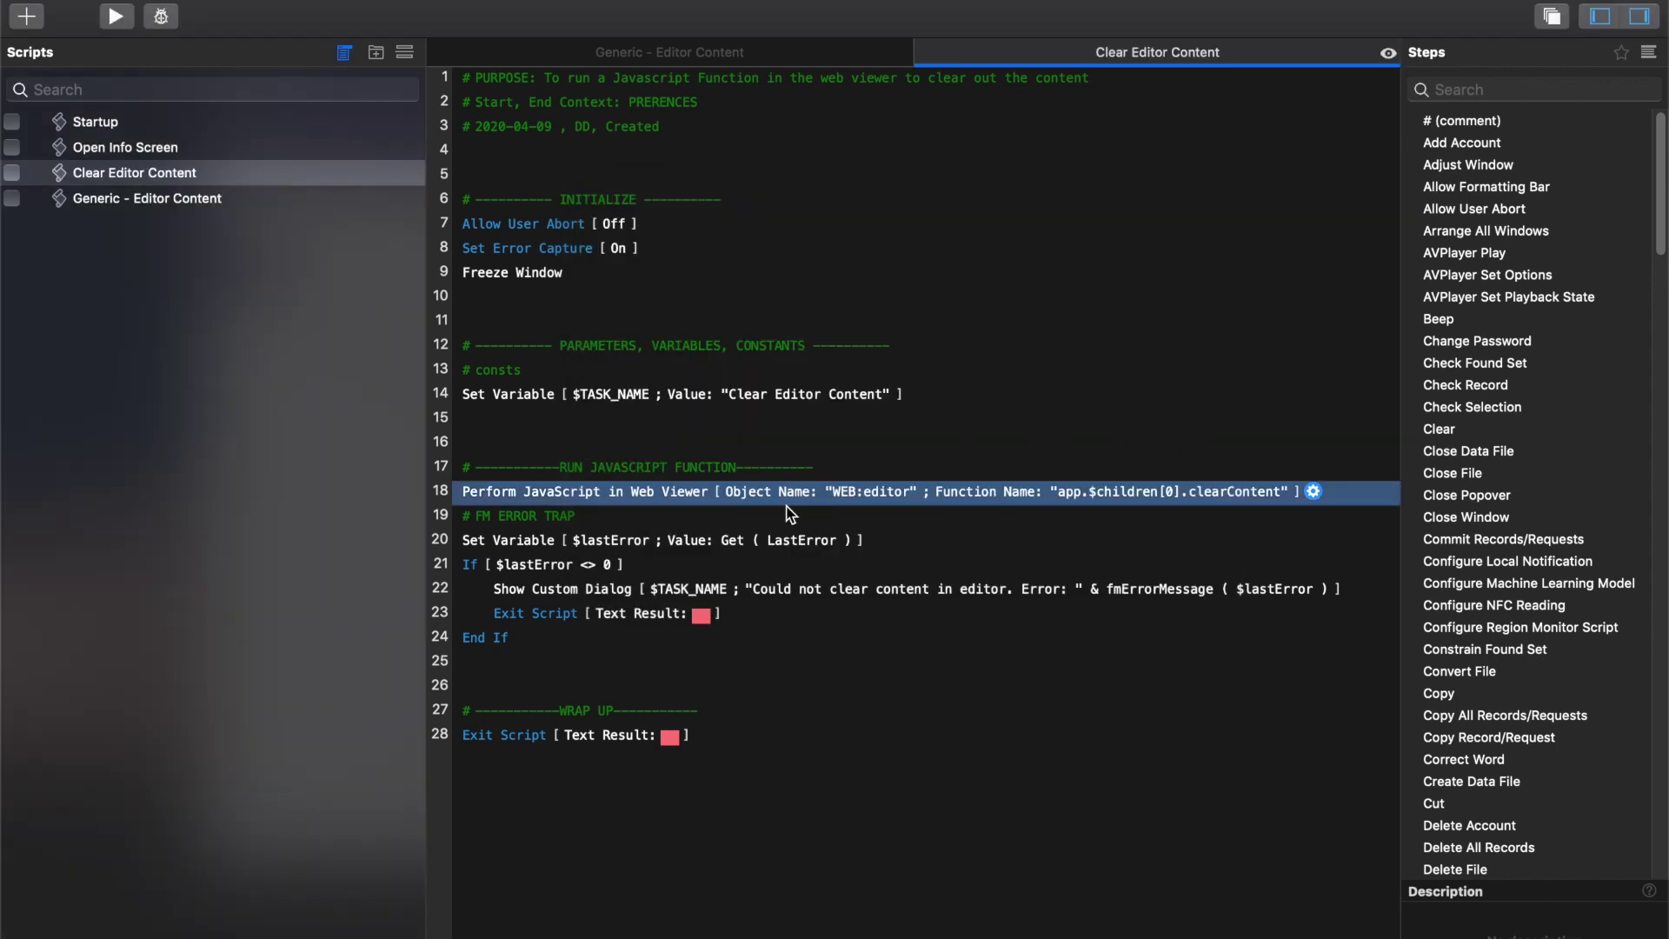
click(673, 552)
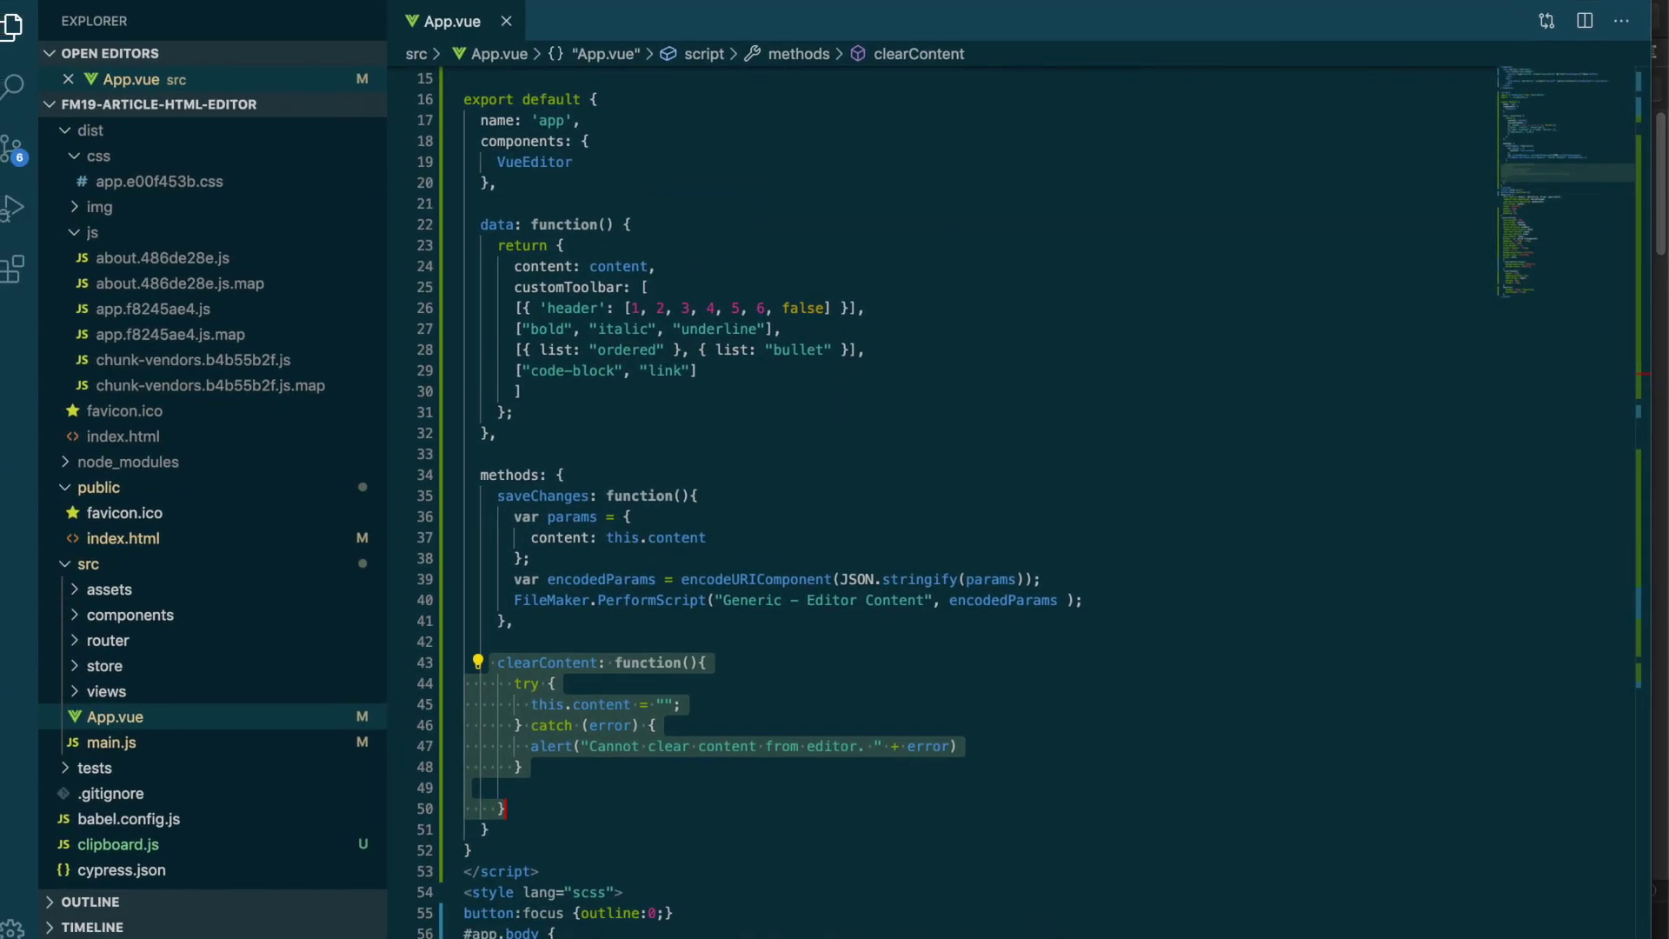
Step: Remove the selection highlight from the clearContent method in App.vue
click(601, 827)
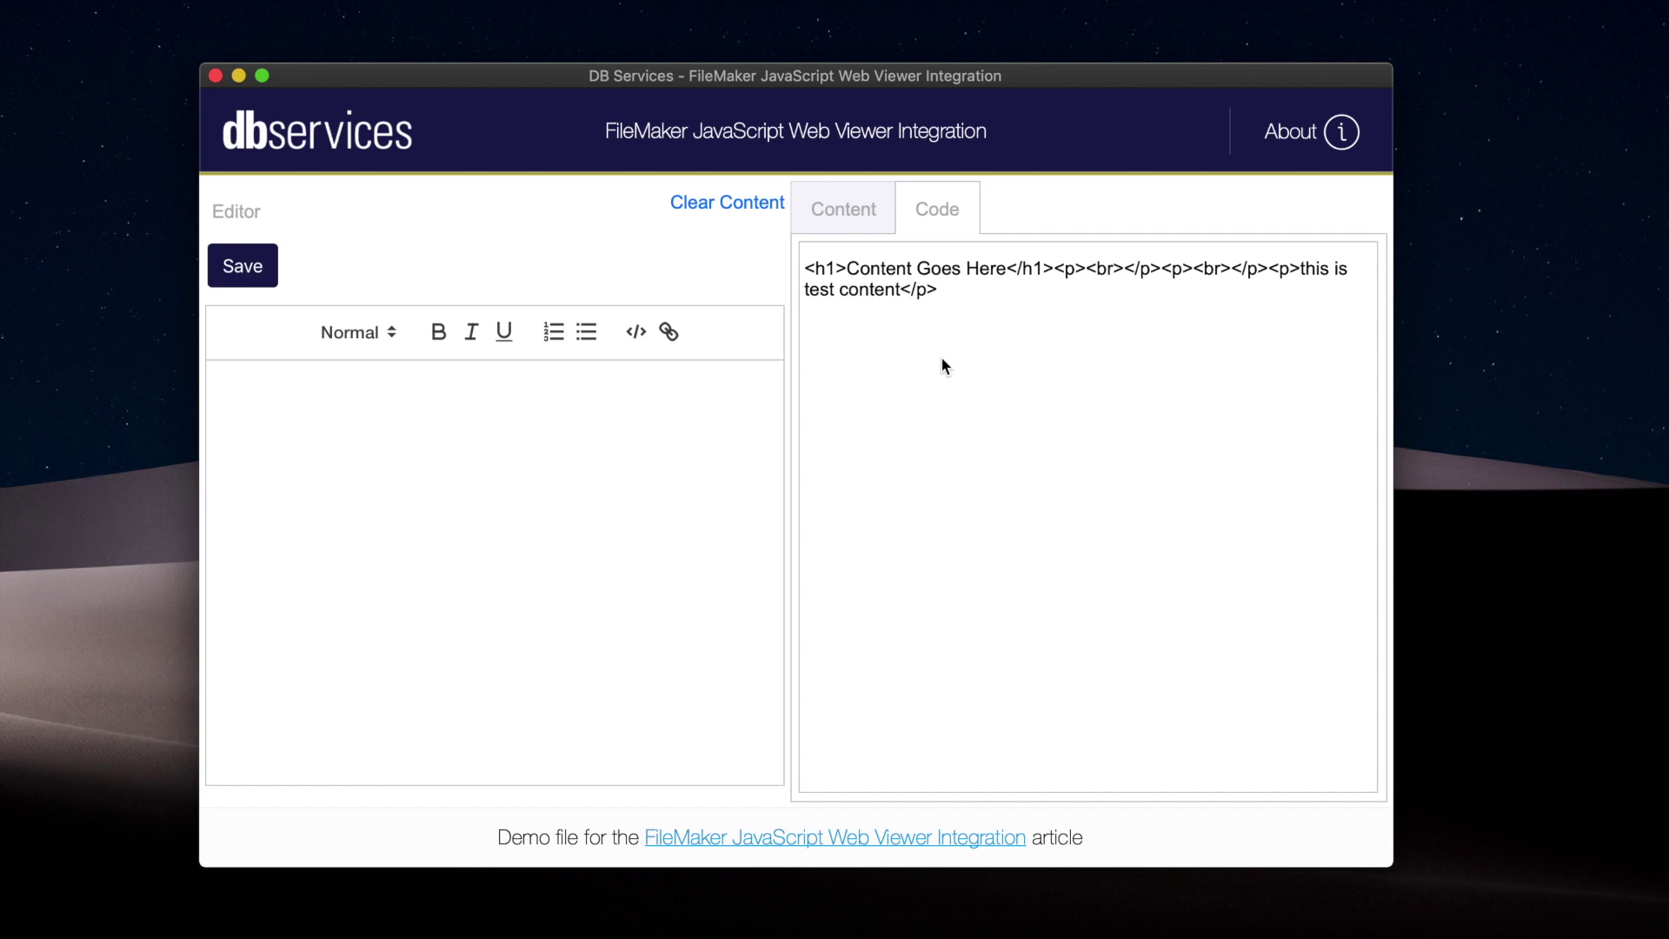
click(1431, 44)
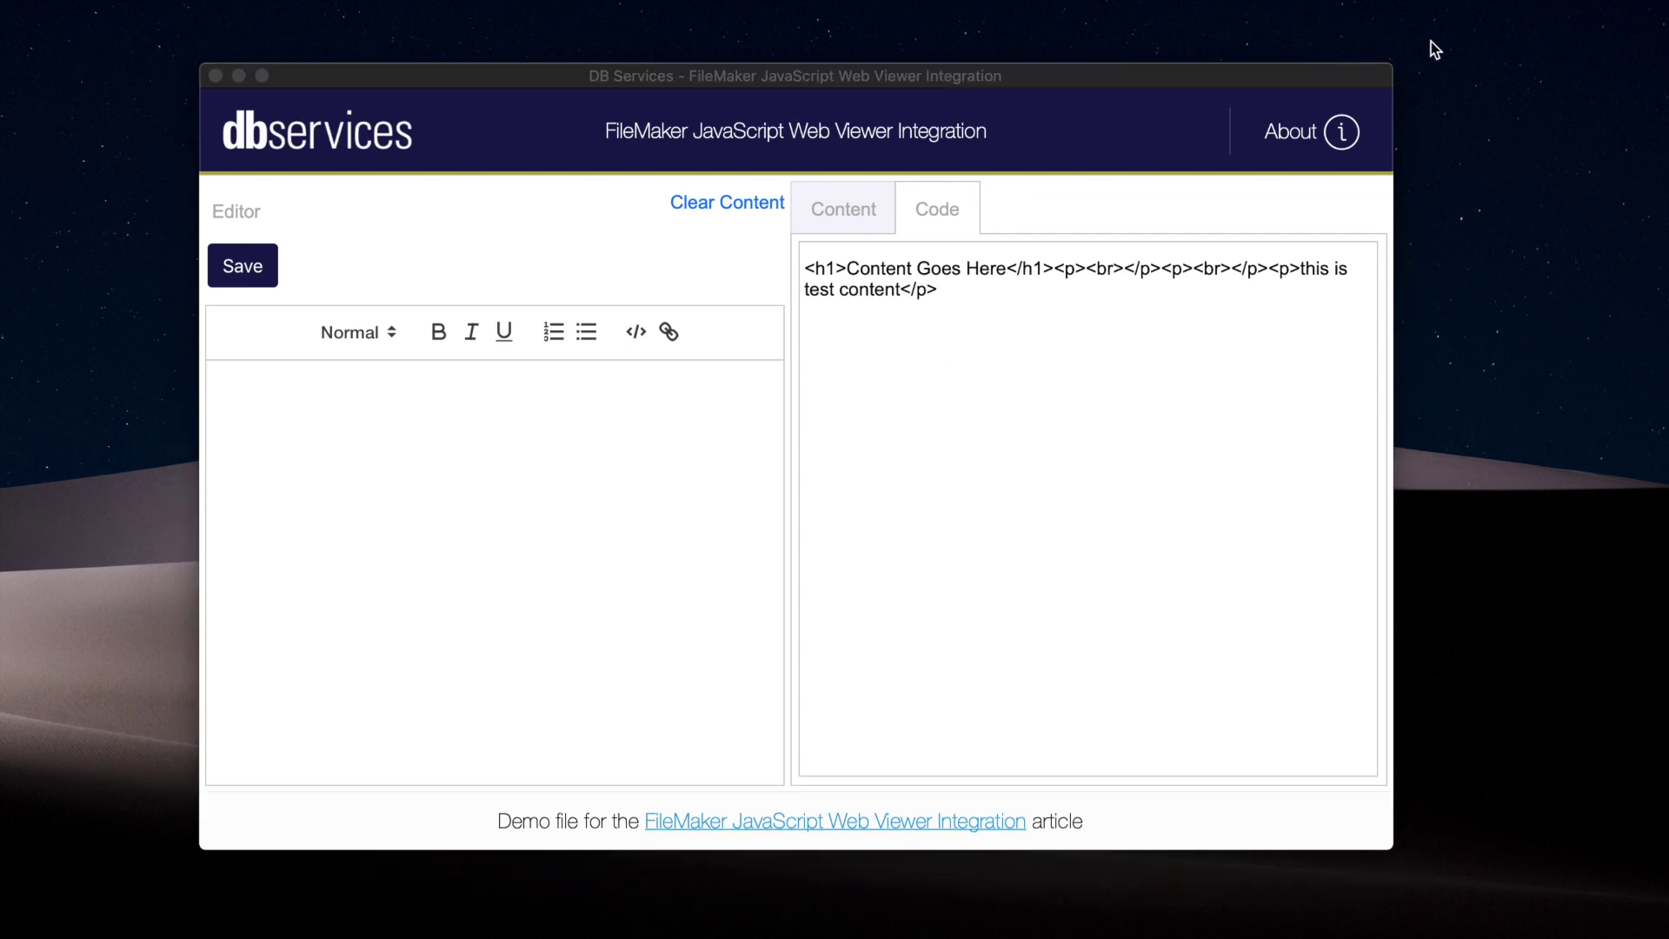